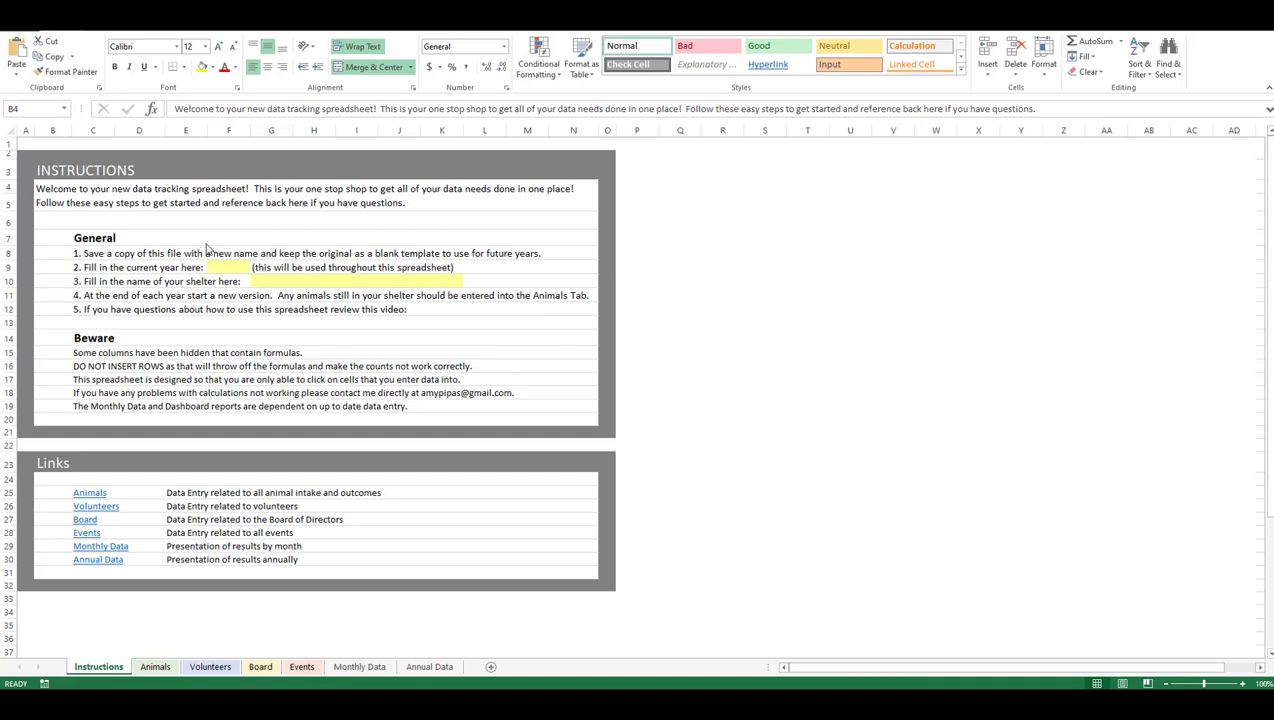
Fill in 2020 as the current year and Rescue Furever as the shelter name on the Instructions sheet.
{"action": "left_click", "coordinate": [222, 268]}
{"action": "type", "text": "2020"}
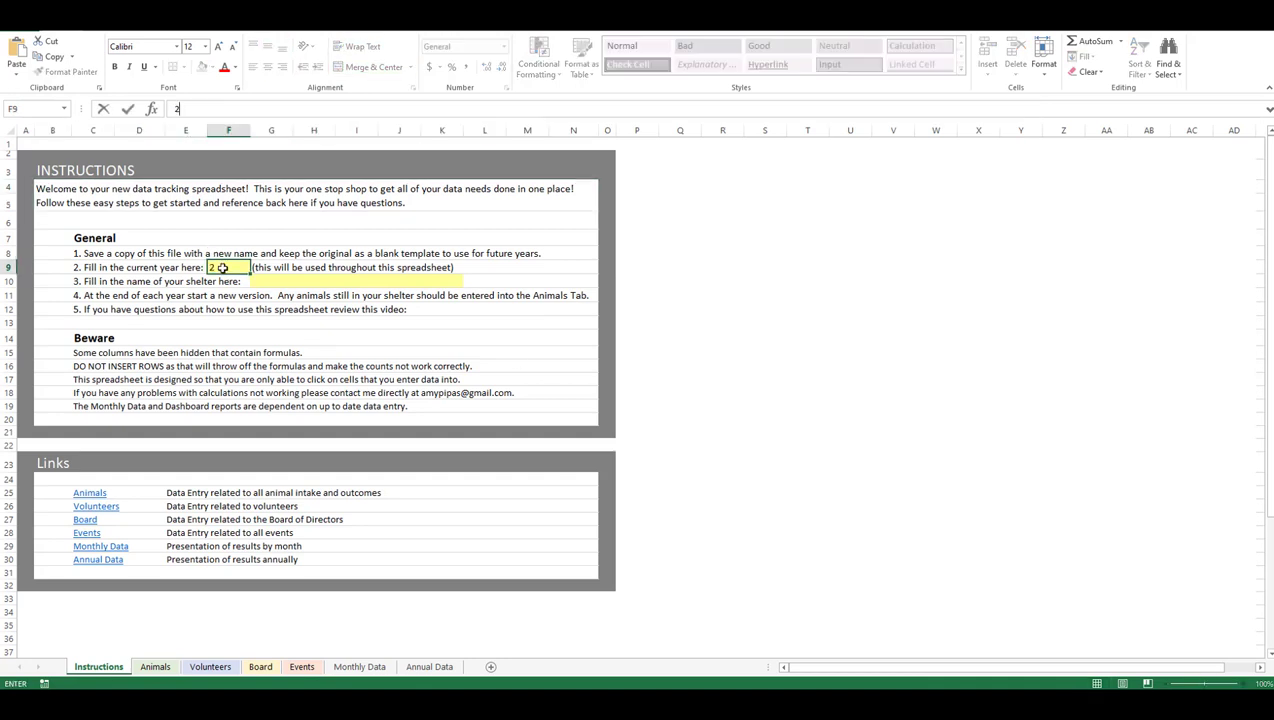
{"action": "left_click", "coordinate": [258, 280]}
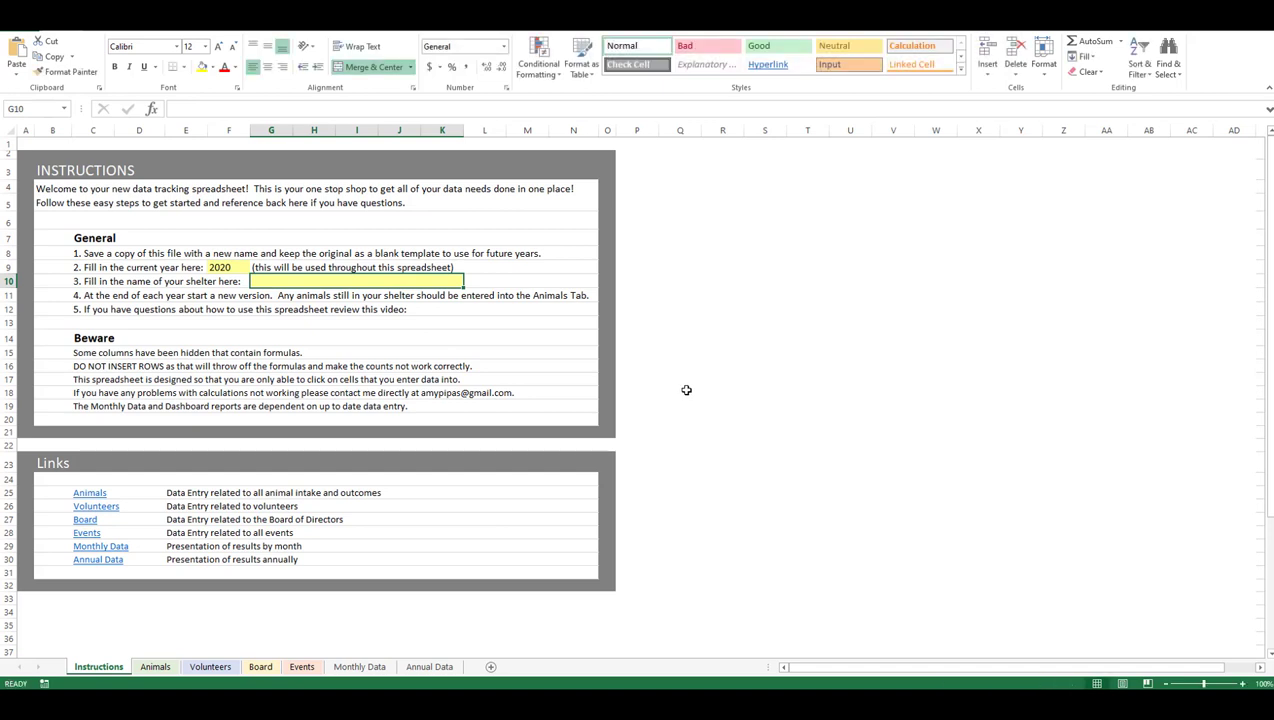
{"action": "type", "text": "Rescue Fu"}
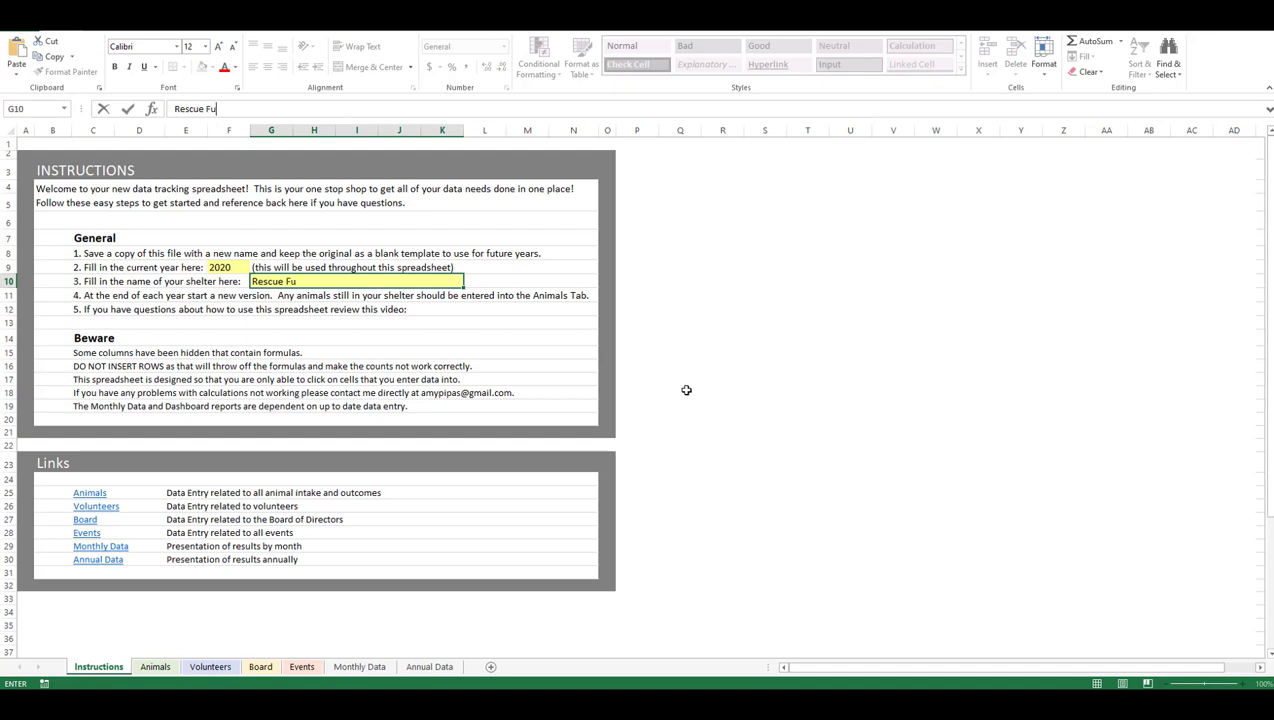
{"action": "type", "text": "rever"}
{"action": "key", "text": "Return"}
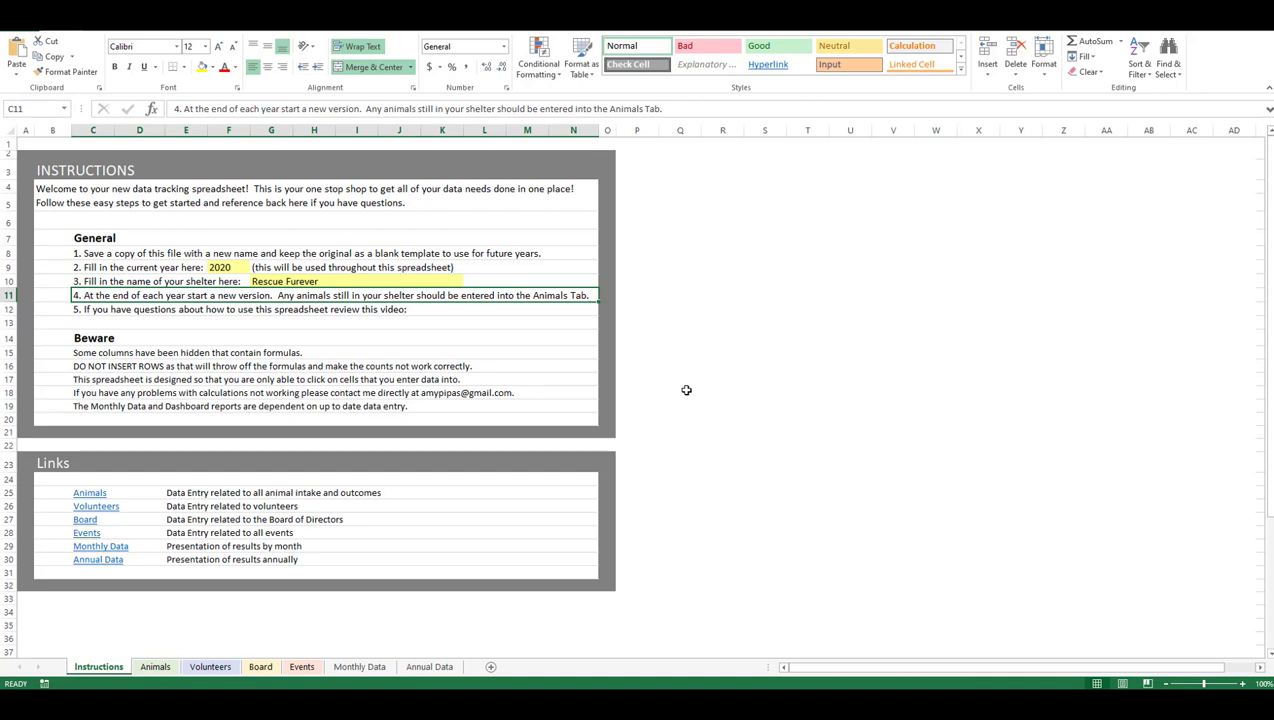
{"action": "left_click", "coordinate": [165, 478]}
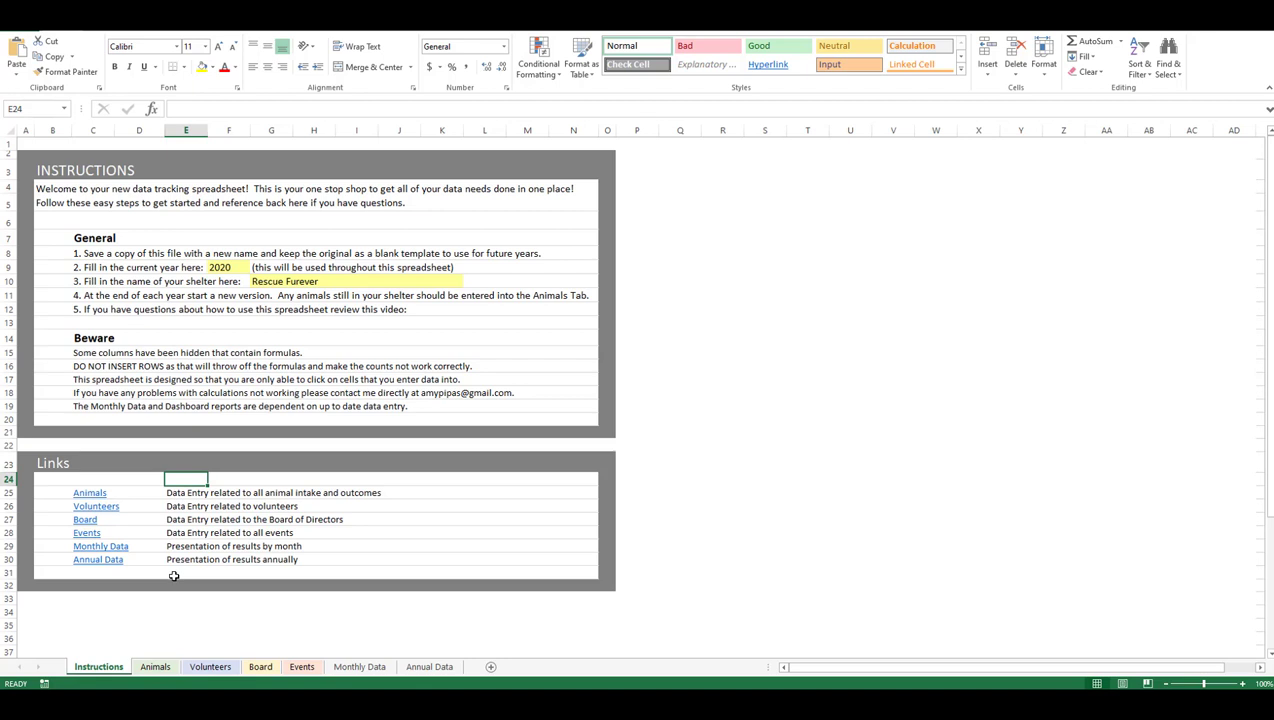
On the Animals sheet, start a record in row 101 with name Madison, type Dog and intake date 12/31/2020.
{"action": "key", "text": "ctrl+Page_Down"}
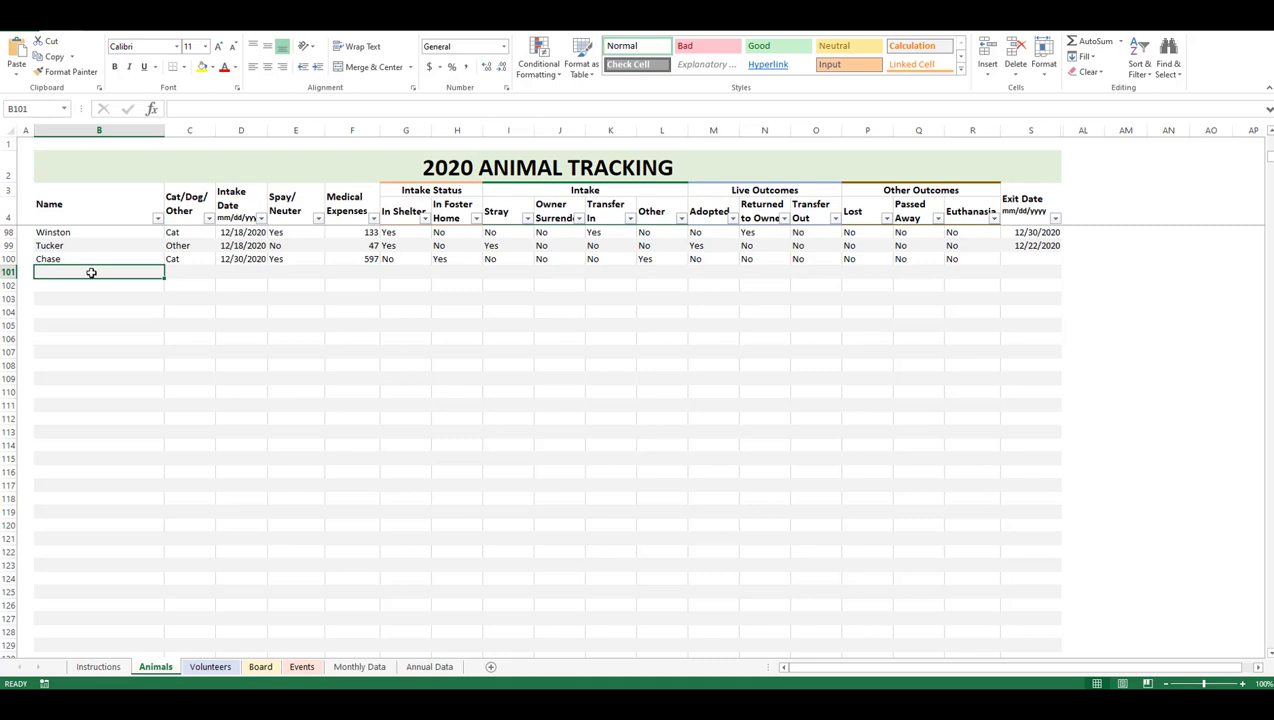
{"action": "type", "text": "Madison"}
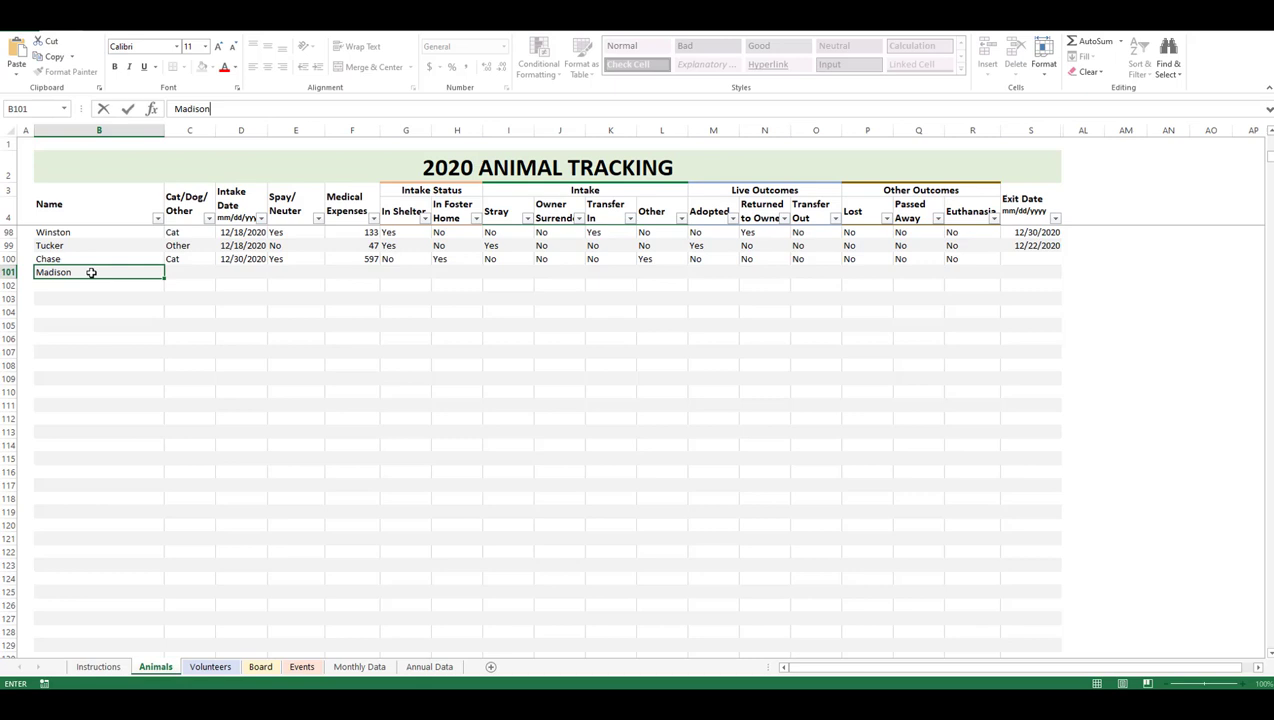
{"action": "key", "text": "Tab"}
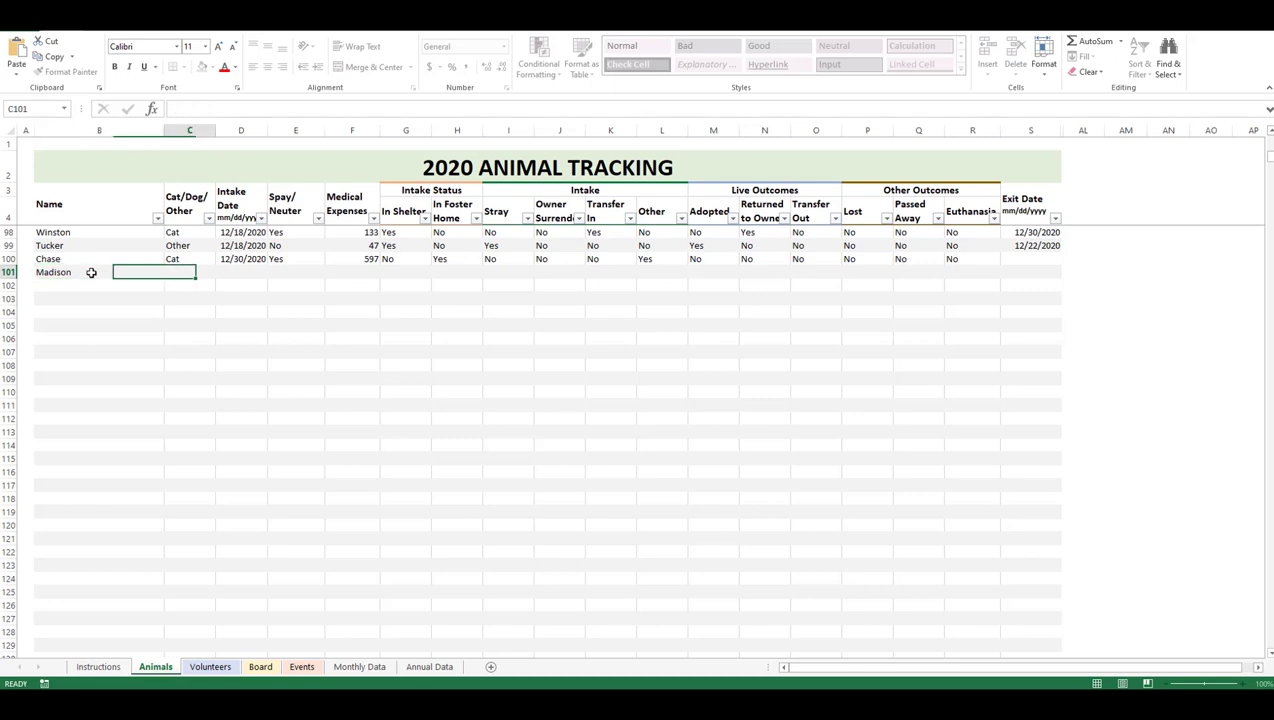
{"action": "type", "text": "Dog"}
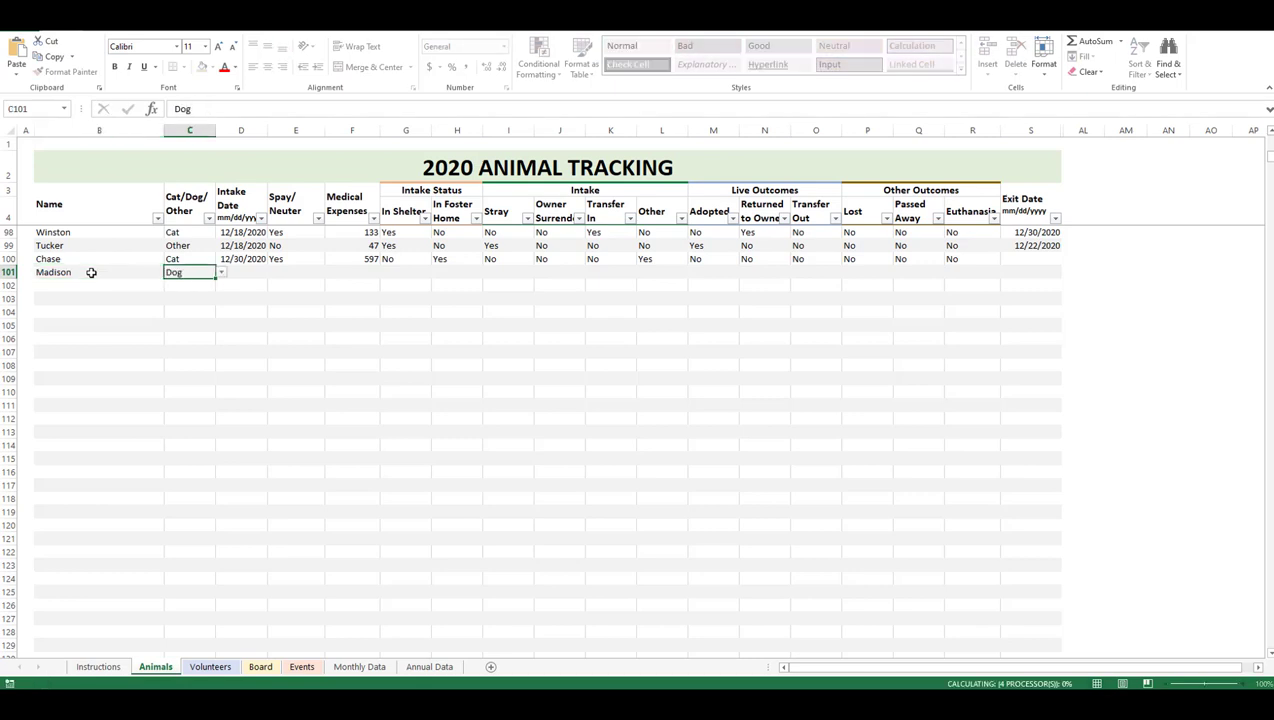
{"action": "key", "text": "Tab"}
{"action": "type", "text": "12"}
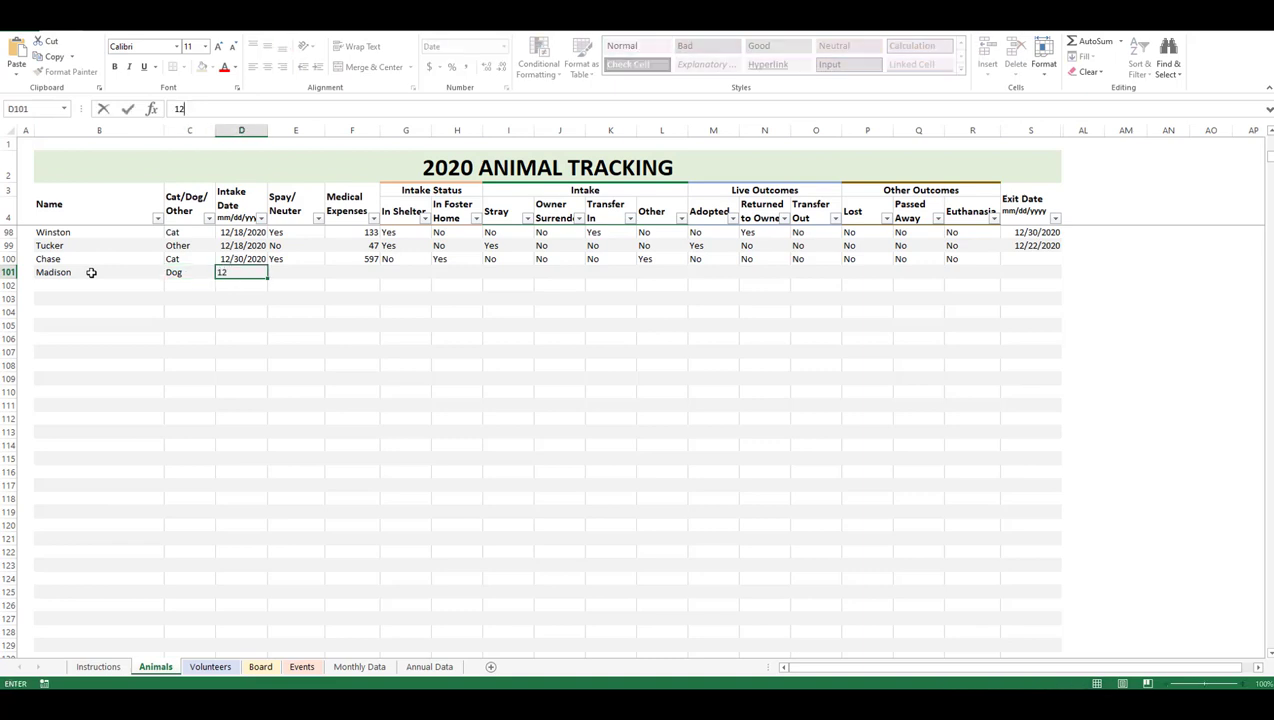
{"action": "type", "text": "/31/2020"}
{"action": "key", "text": "ctrl+Return"}
{"action": "key", "text": "Tab"}
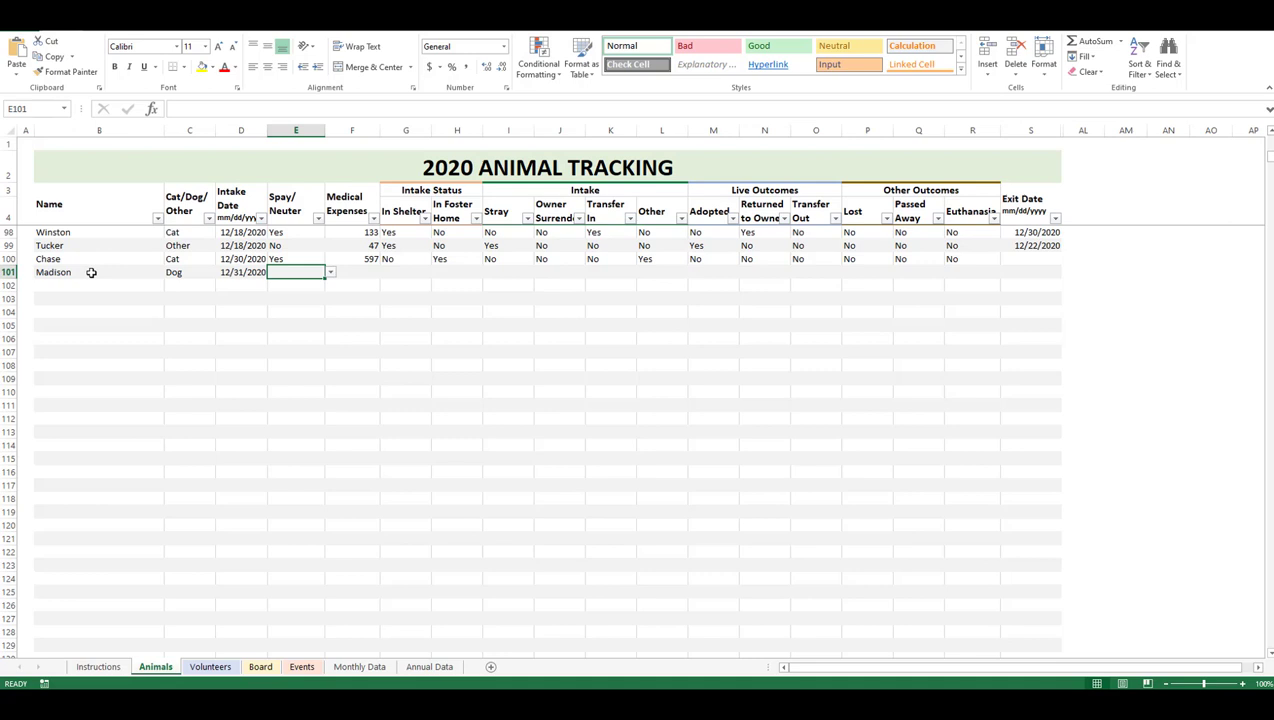
Set Madison's Spay/Neuter to Yes and enter 150 as the medical expenses.
{"action": "left_click", "coordinate": [330, 273]}
{"action": "left_click", "coordinate": [314, 284]}
{"action": "left_click", "coordinate": [351, 273]}
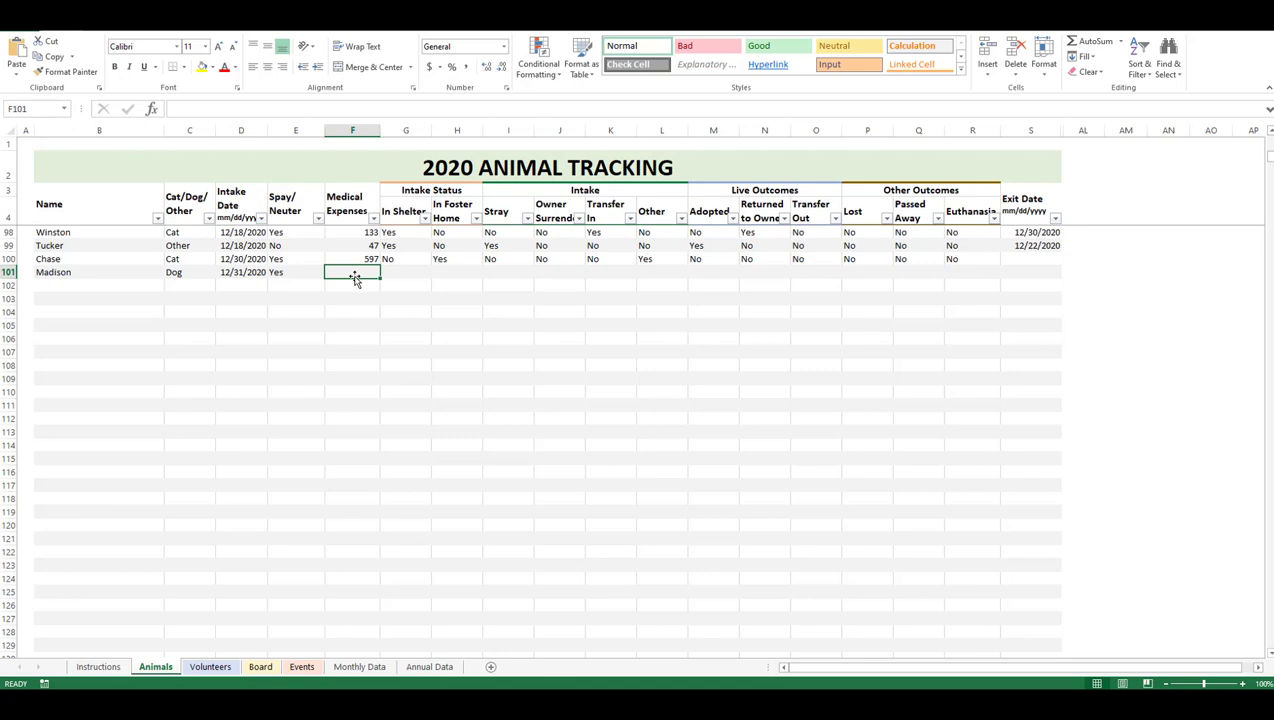
{"action": "type", "text": "150"}
{"action": "key", "text": "Tab"}
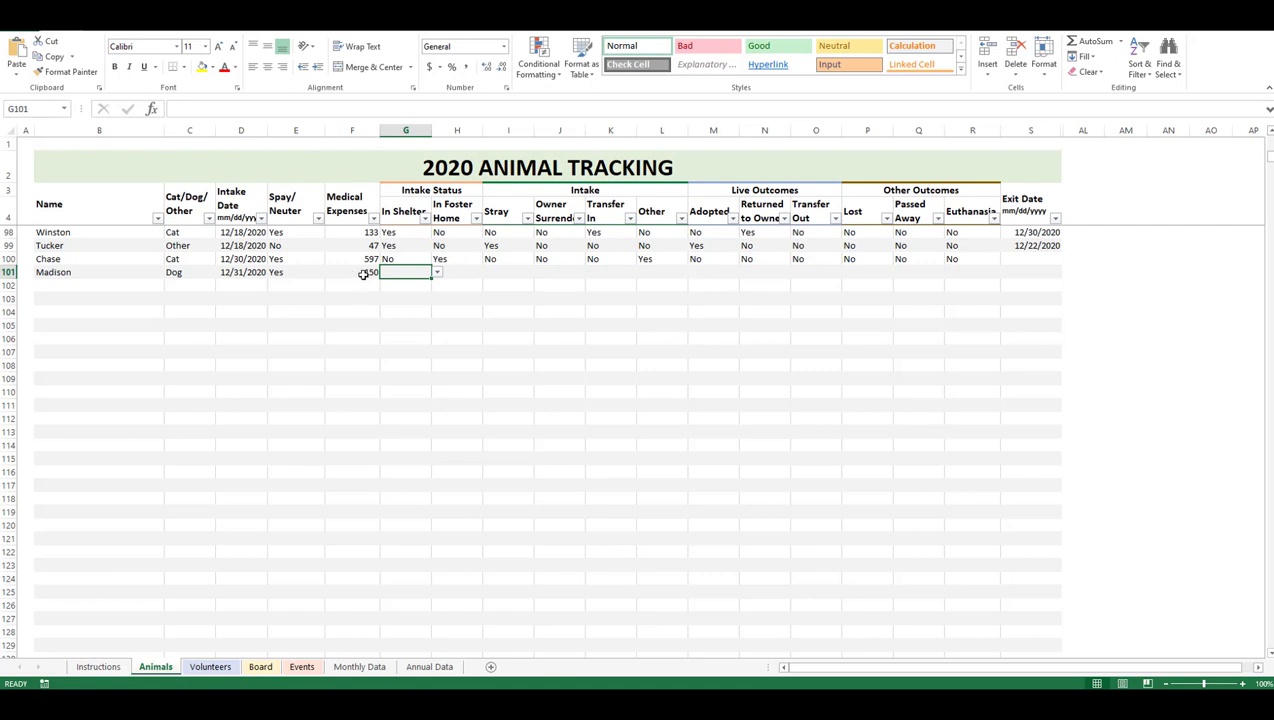
Record Madison's intake status with In Shelter as Yes and In Foster Home as No.
{"action": "left_click", "coordinate": [437, 273]}
{"action": "key", "text": "Return"}
{"action": "key", "text": "Tab"}
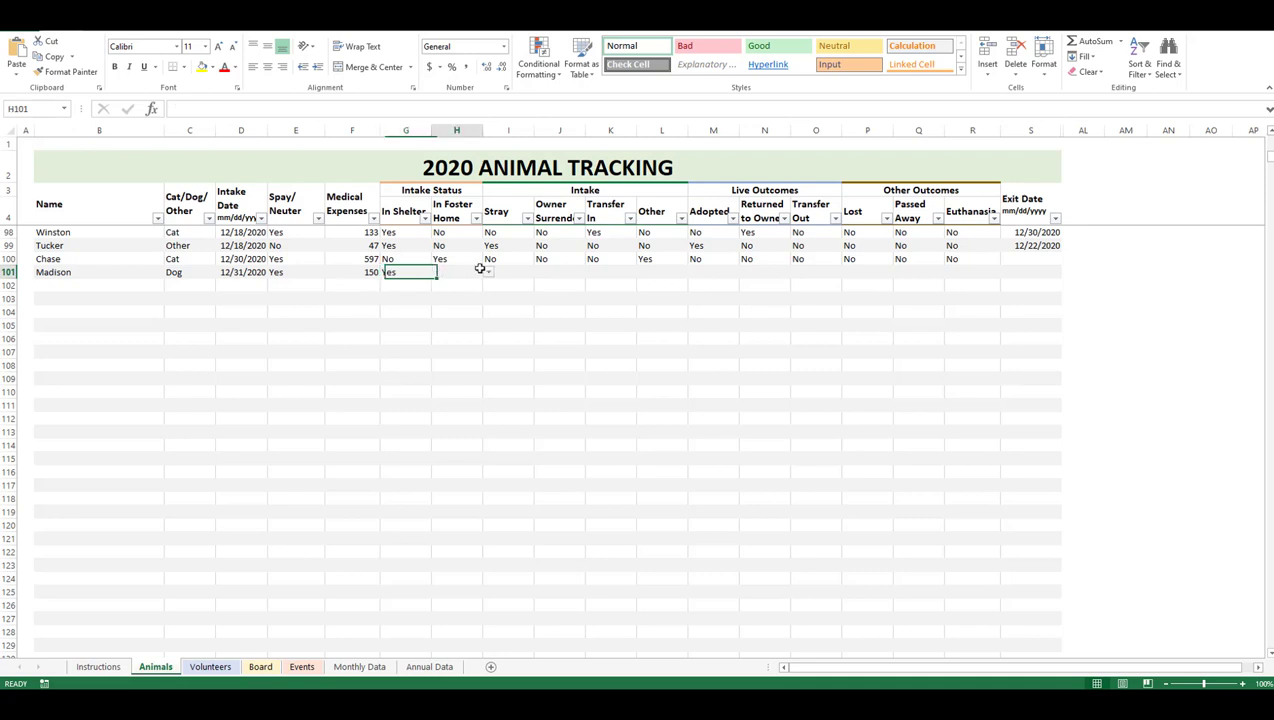
{"action": "left_click", "coordinate": [488, 273]}
{"action": "left_click", "coordinate": [470, 292]}
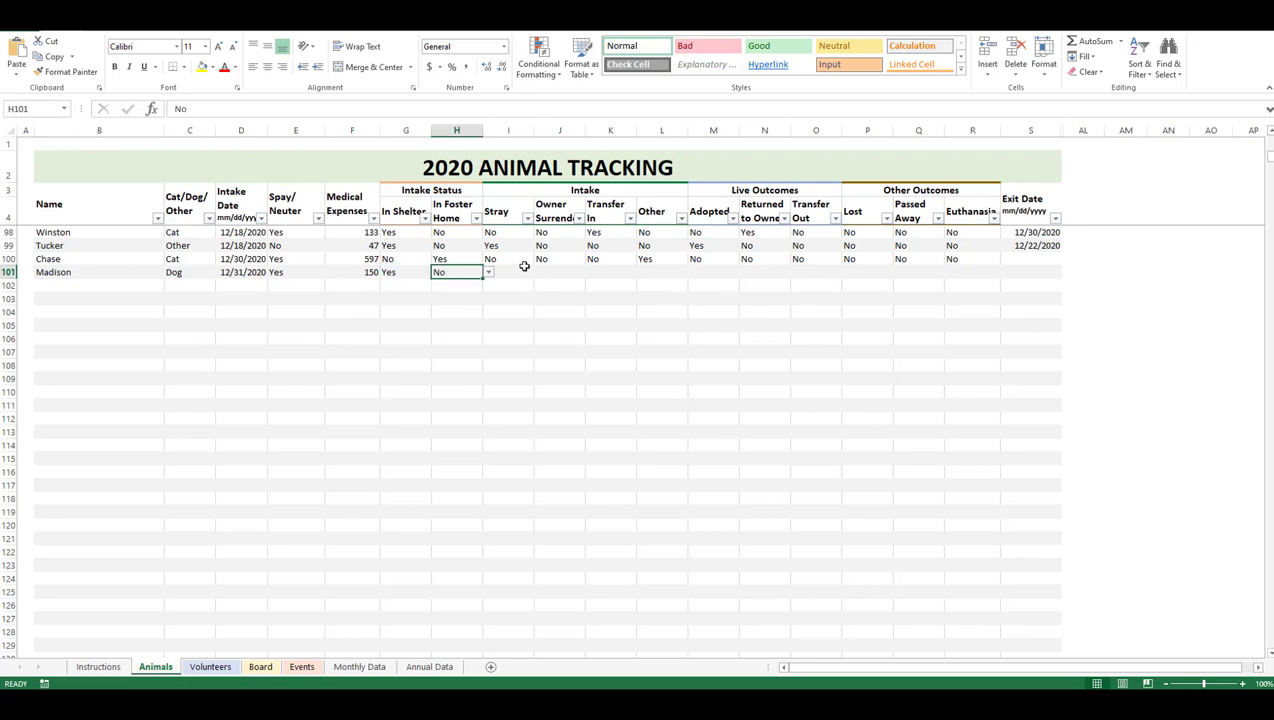
Record Madison's intake as Stray Yes, with Owner Surrender, Transfer In and Other all set to No.
{"action": "left_click", "coordinate": [524, 270]}
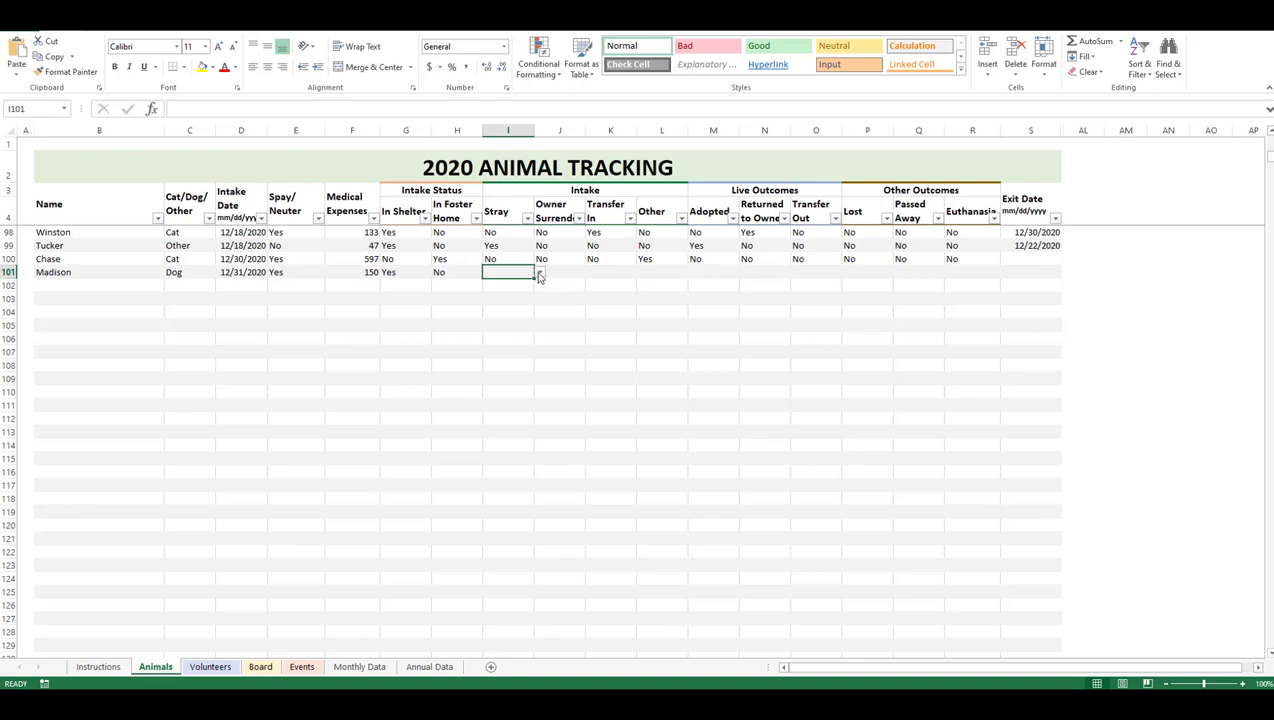
{"action": "left_click", "coordinate": [538, 277]}
{"action": "left_click", "coordinate": [522, 284]}
{"action": "left_click", "coordinate": [580, 270]}
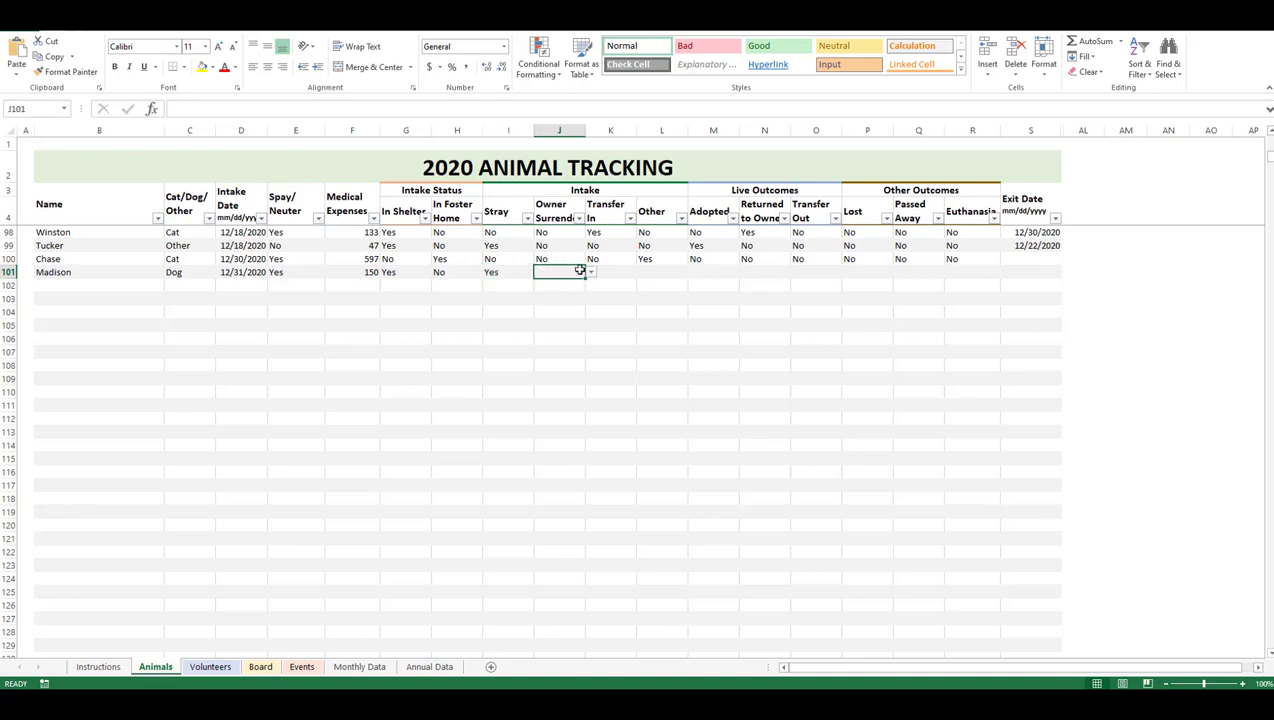
{"action": "left_click", "coordinate": [591, 272]}
{"action": "left_click", "coordinate": [570, 296]}
{"action": "left_click", "coordinate": [622, 270]}
{"action": "left_click", "coordinate": [643, 273]}
{"action": "left_click", "coordinate": [621, 298]}
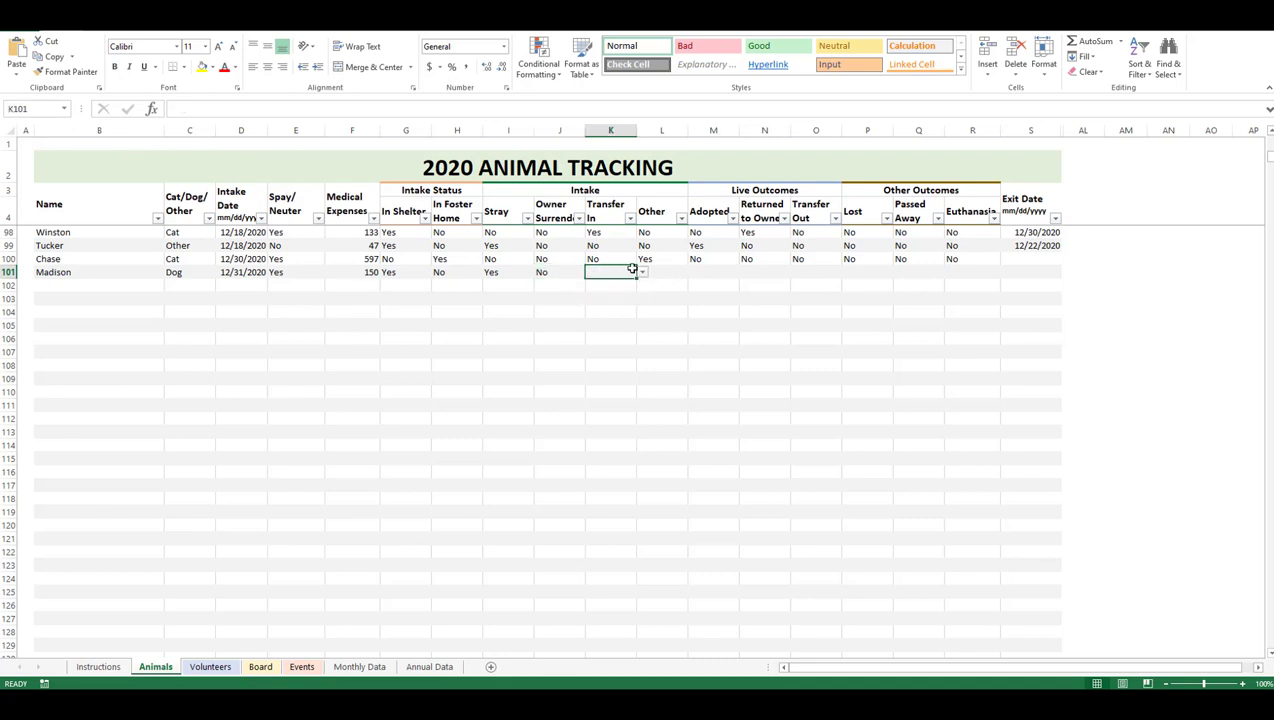
{"action": "left_click", "coordinate": [643, 273]}
{"action": "left_click", "coordinate": [622, 299]}
{"action": "left_click", "coordinate": [686, 274]}
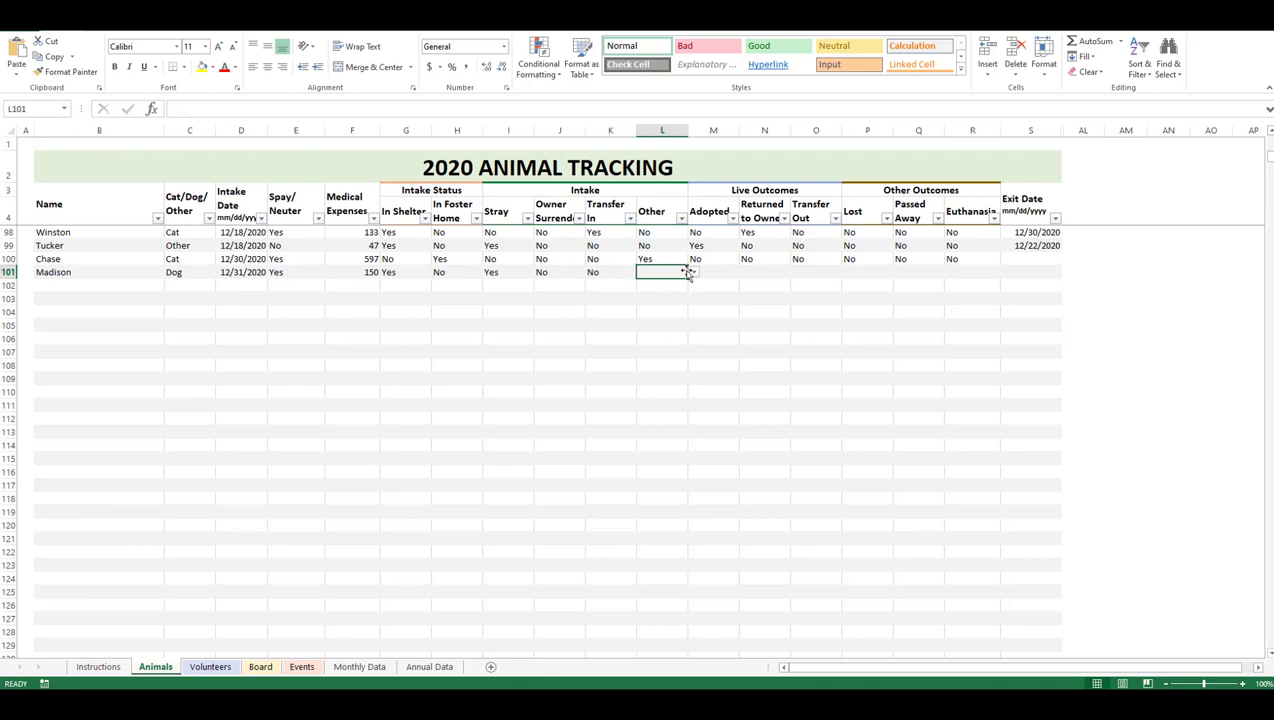
{"action": "left_click", "coordinate": [691, 273]}
{"action": "left_click", "coordinate": [677, 295]}
Set Madison's live outcomes Adopted, Returned to Owner and Transfer Out all to No.
{"action": "left_click", "coordinate": [718, 273]}
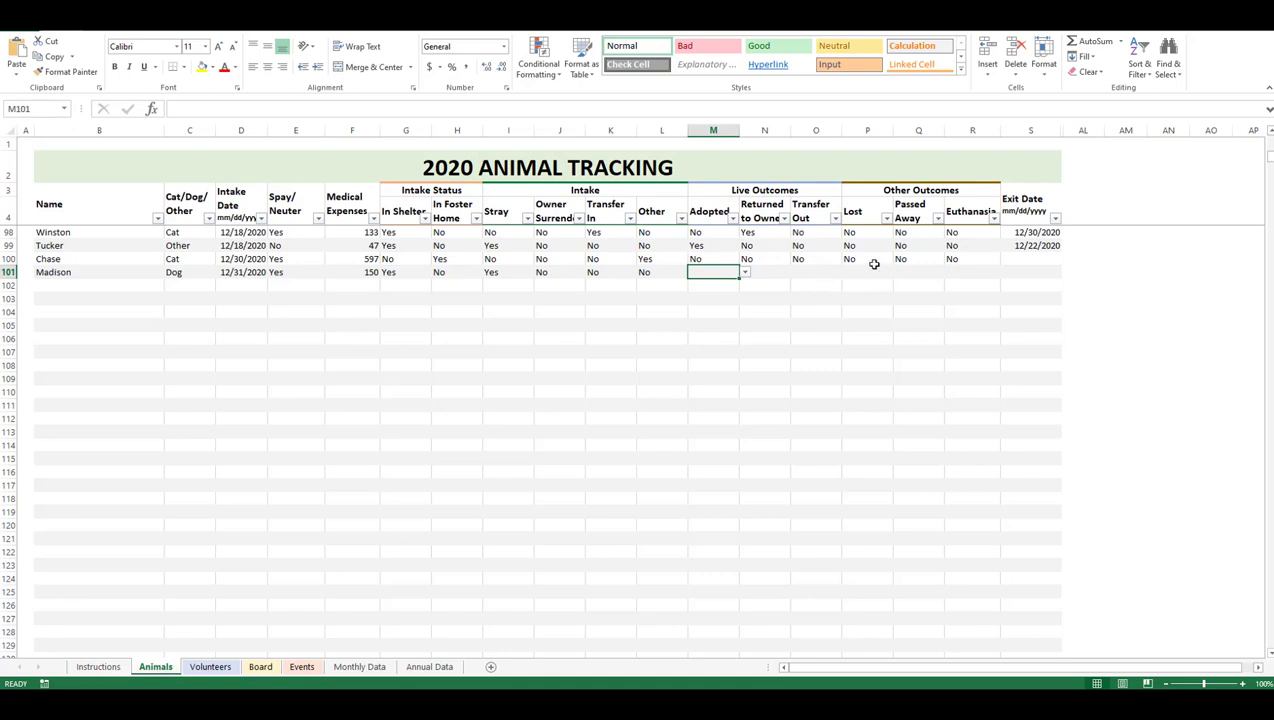
{"action": "left_click", "coordinate": [745, 273]}
{"action": "left_click", "coordinate": [703, 294]}
{"action": "left_click", "coordinate": [782, 276]}
{"action": "left_click", "coordinate": [796, 273]}
{"action": "left_click", "coordinate": [791, 294]}
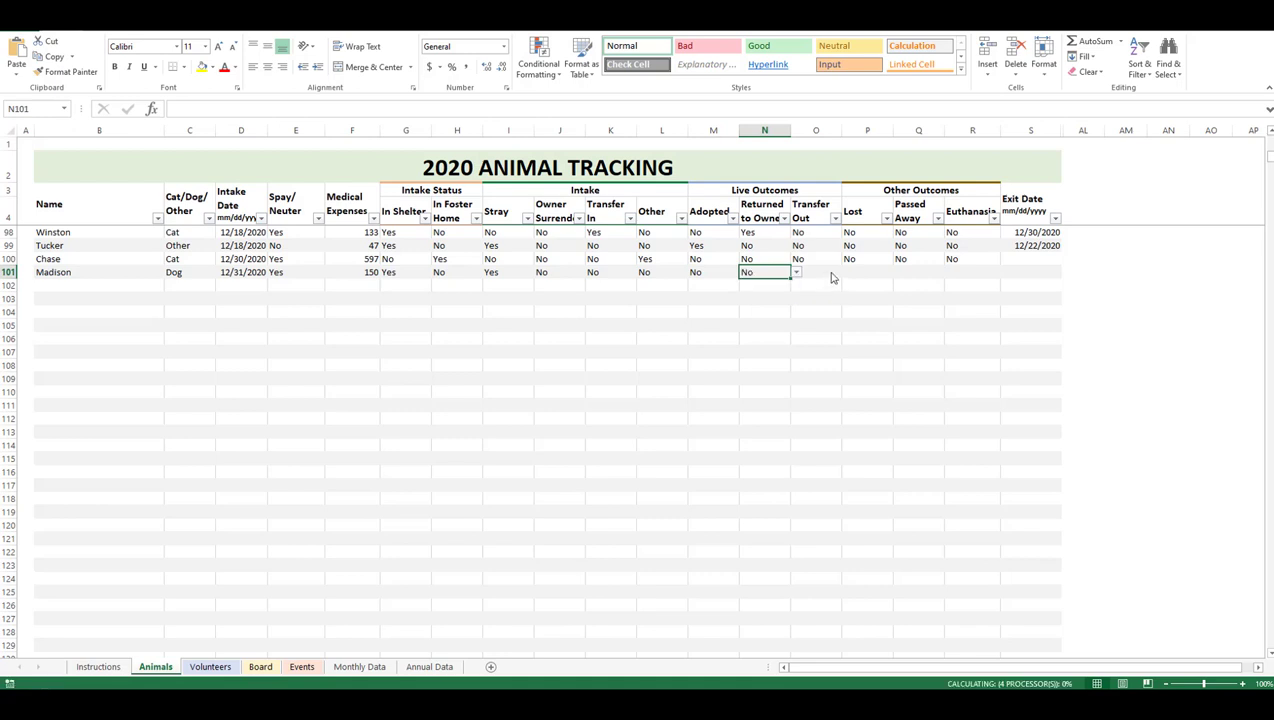
{"action": "left_click", "coordinate": [836, 272]}
{"action": "left_click", "coordinate": [846, 273]}
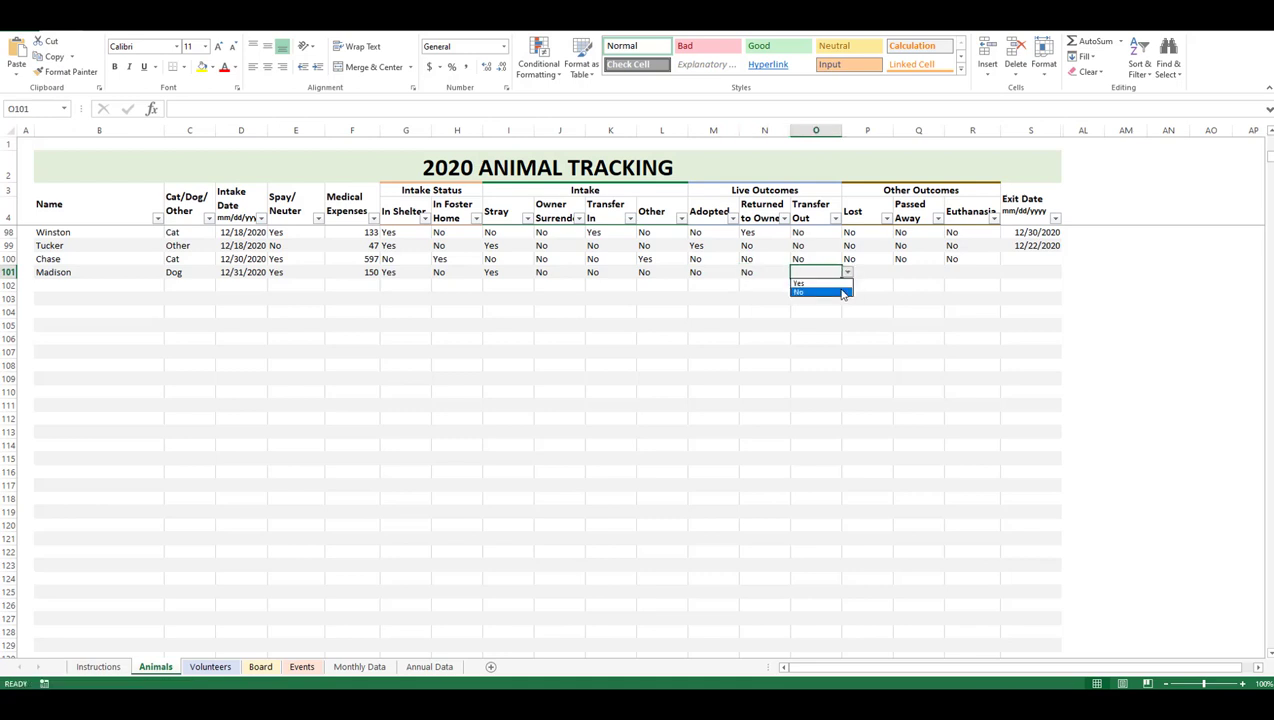
{"action": "left_click", "coordinate": [844, 292]}
Set Madison's other outcomes Lost, Passed Away and Euthanasia to No, leaving the exit date blank.
{"action": "left_click", "coordinate": [885, 270]}
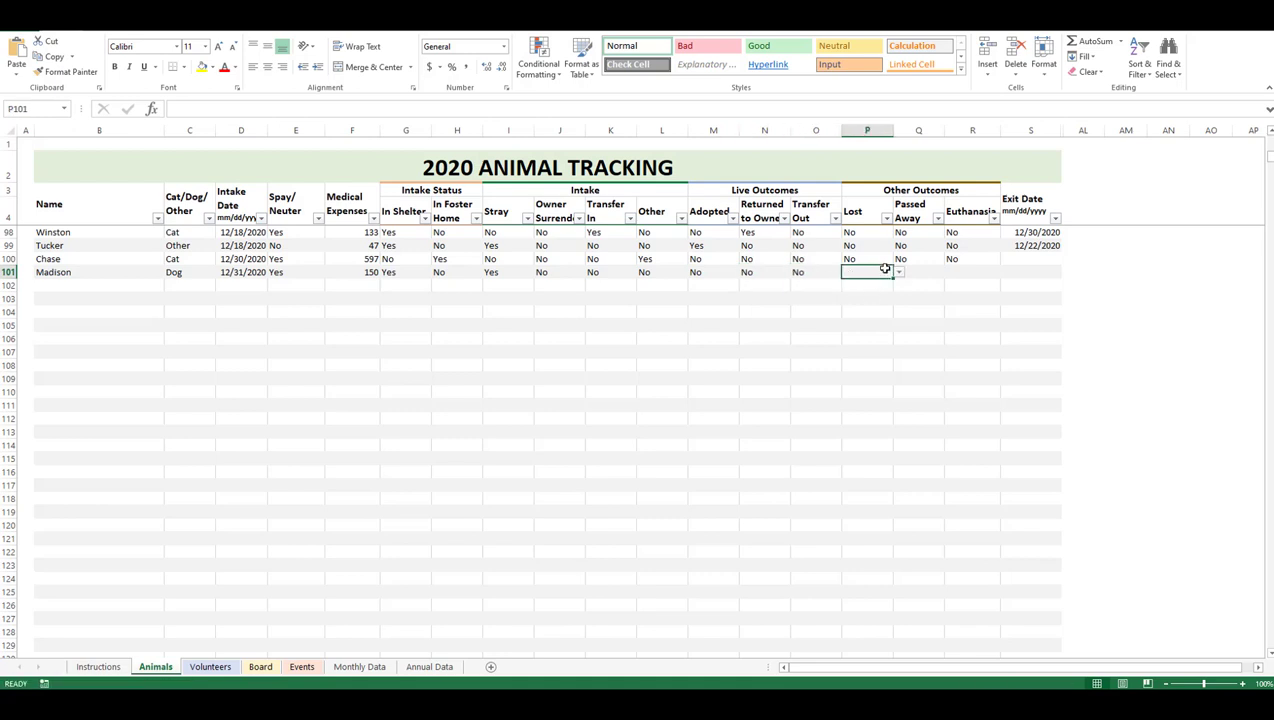
{"action": "type", "text": "no"}
{"action": "key", "text": "Tab"}
{"action": "type", "text": "no"}
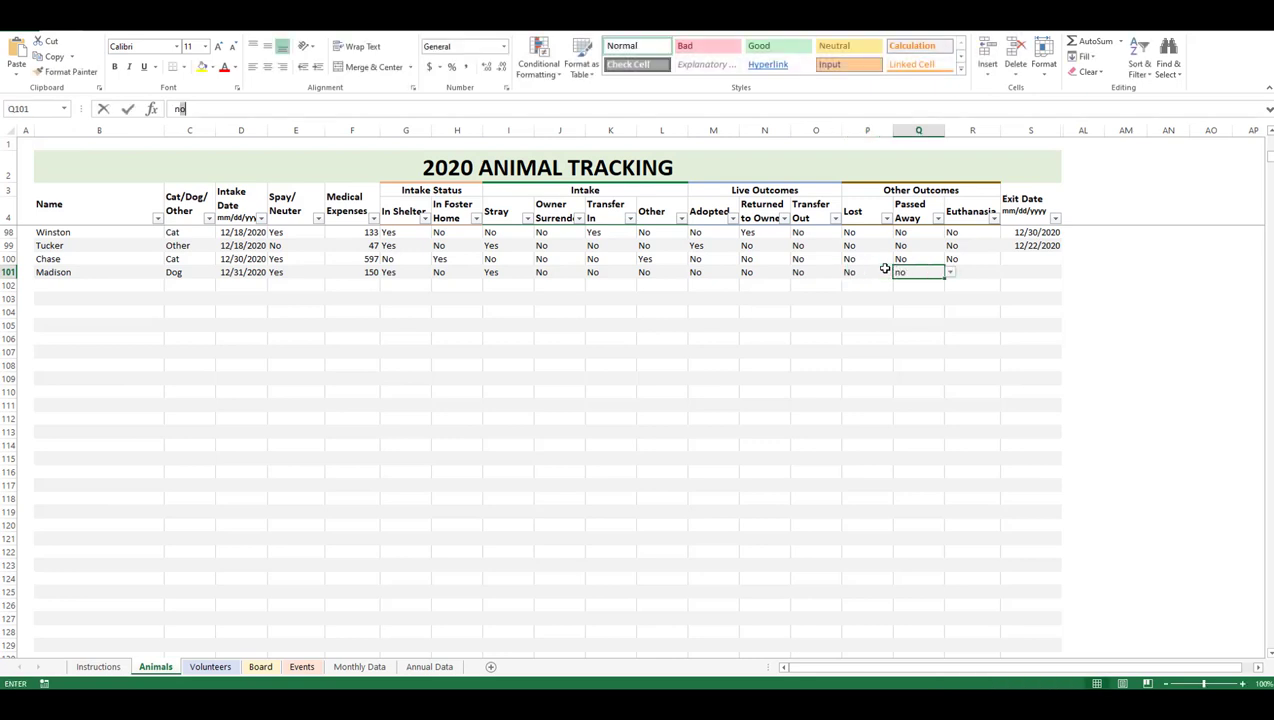
{"action": "key", "text": "Tab"}
{"action": "key", "text": "Tab"}
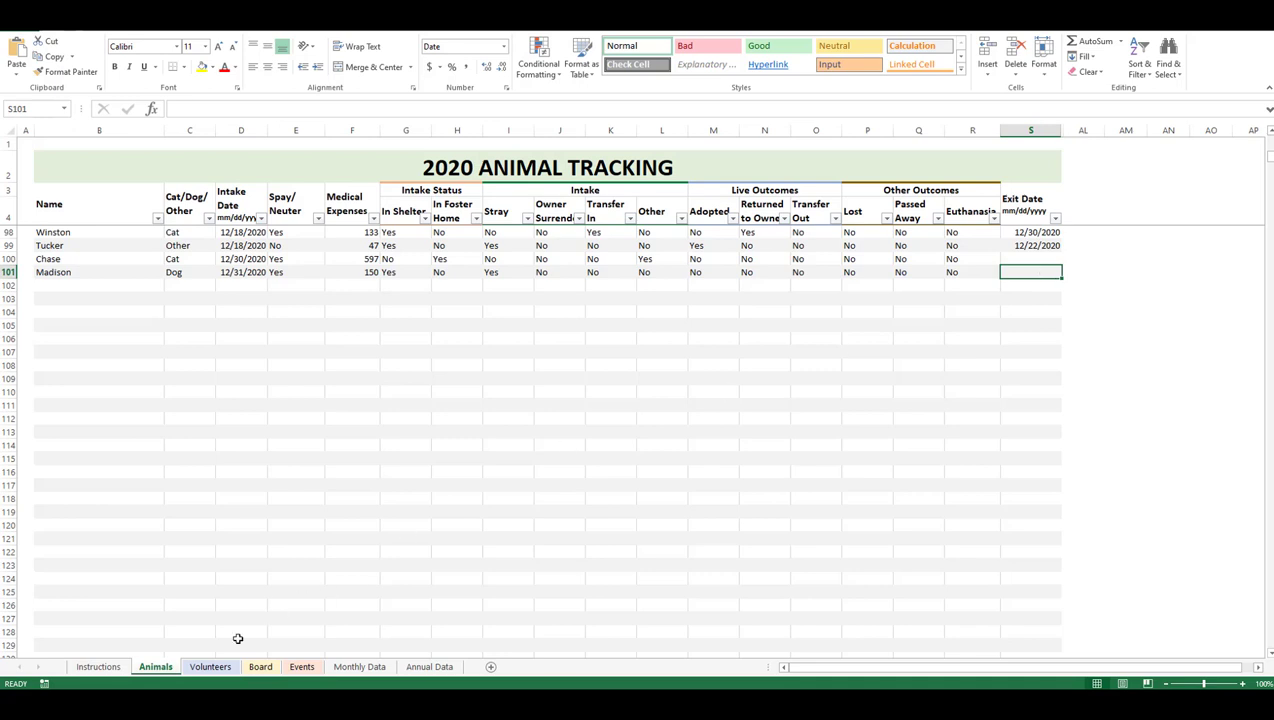
Review the entries on the Volunteers sheet and the 2/15/2020 and 4/7/2020 entries on the Board sheet.
{"action": "left_click", "coordinate": [211, 667]}
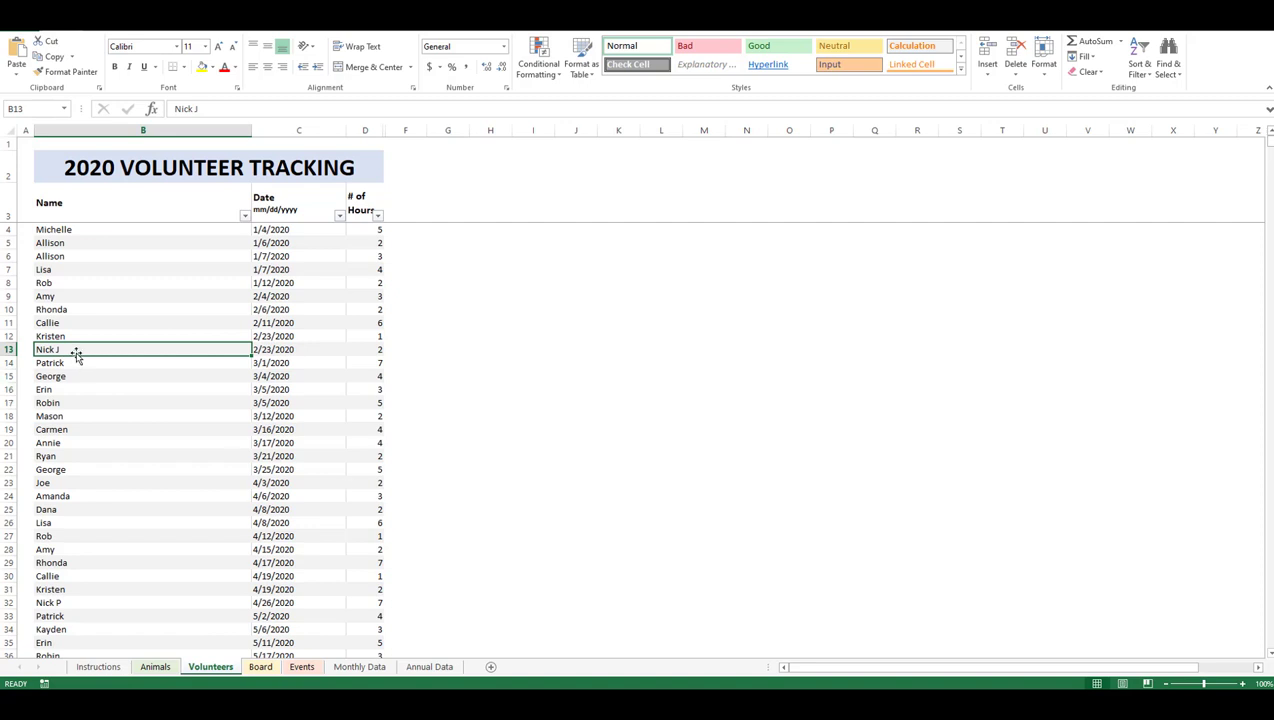
{"action": "left_click", "coordinate": [95, 601]}
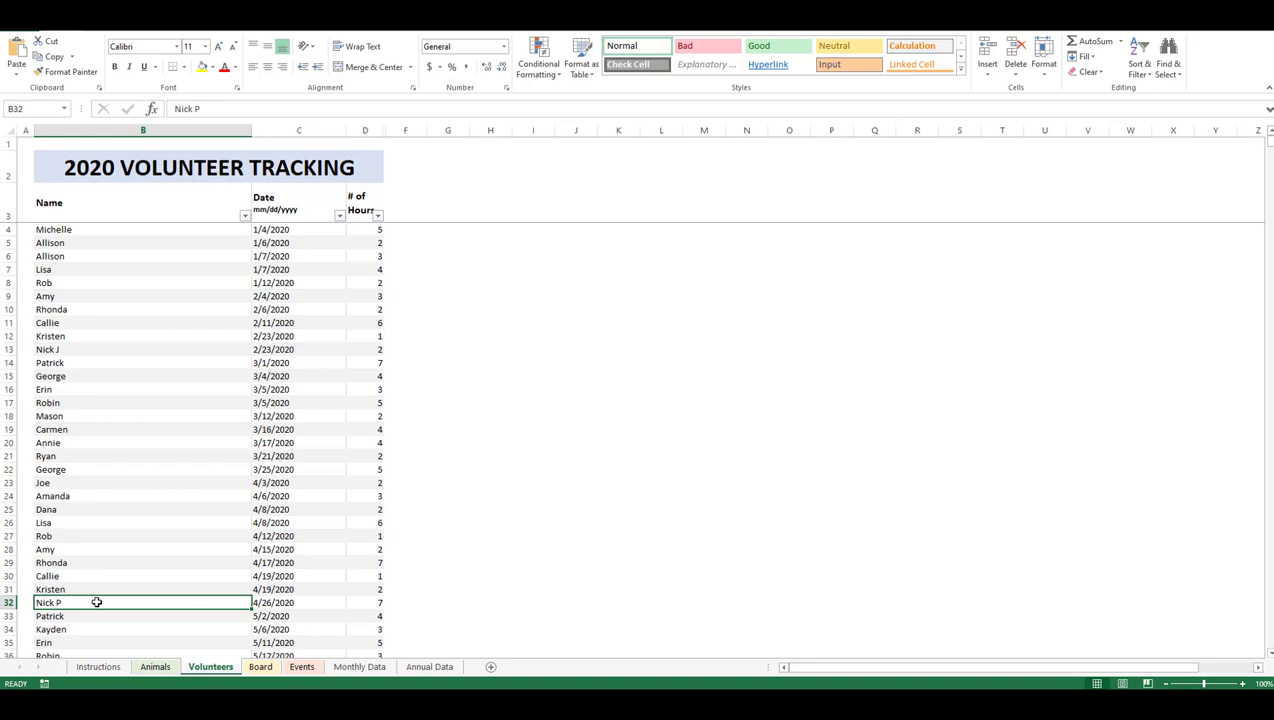
{"action": "left_click", "coordinate": [260, 670]}
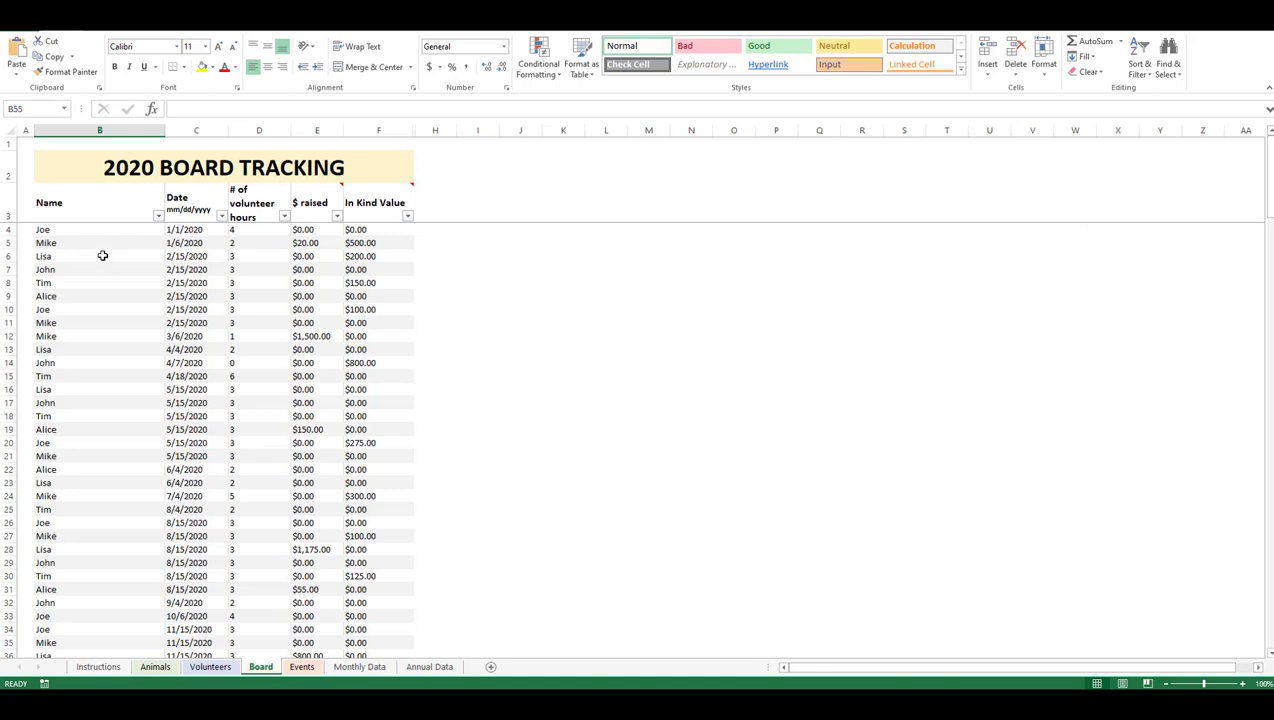
{"action": "left_click_drag", "start_coordinate": [100, 256], "coordinate": [220, 323]}
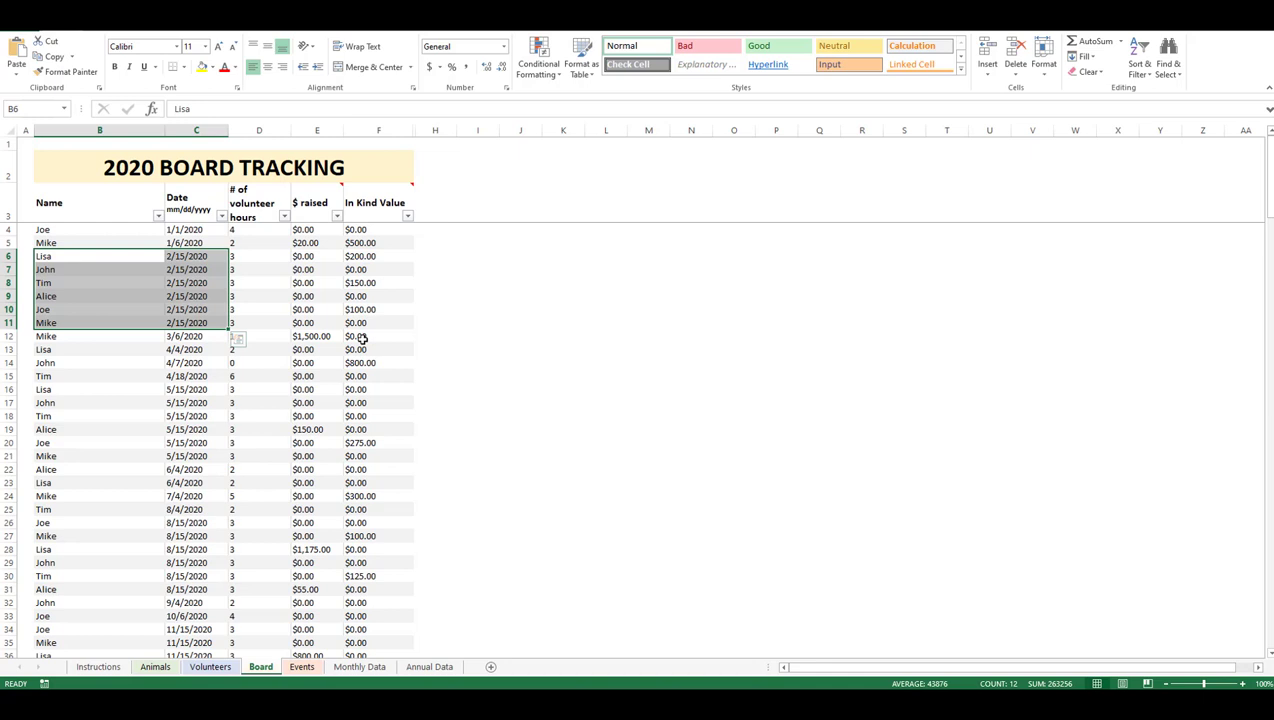
{"action": "left_click", "coordinate": [113, 361]}
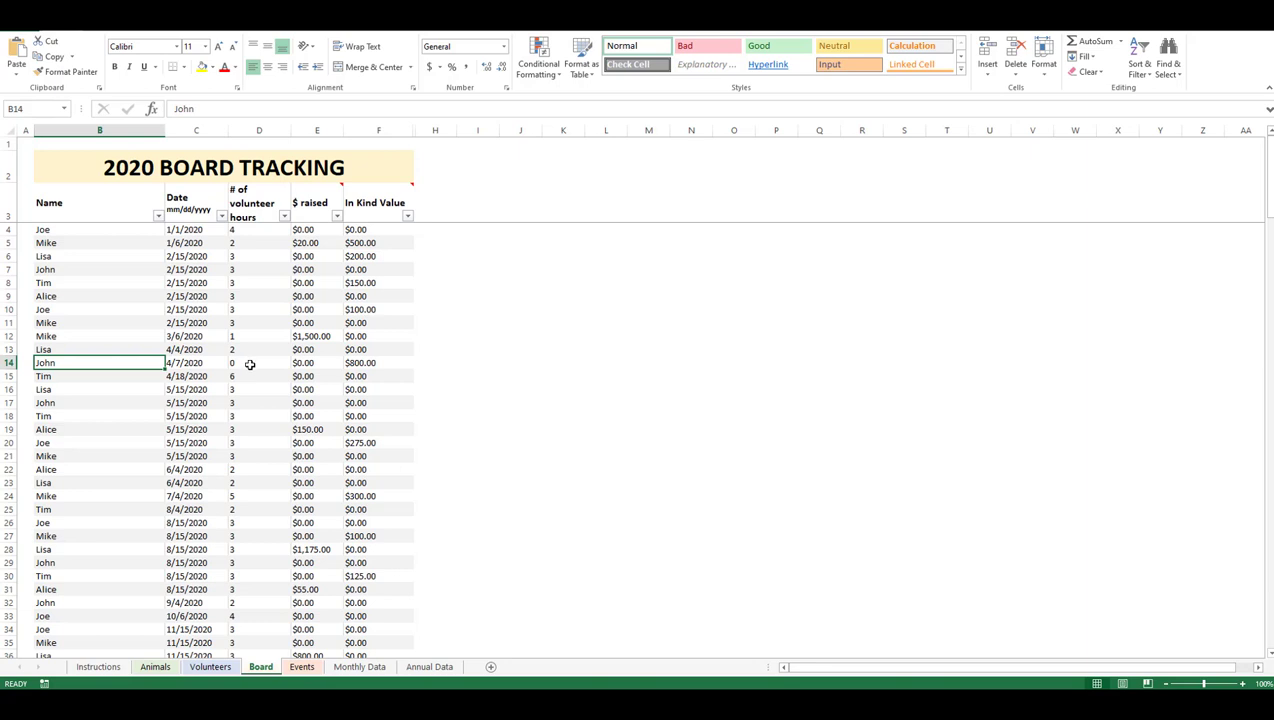
{"action": "left_click", "coordinate": [395, 361]}
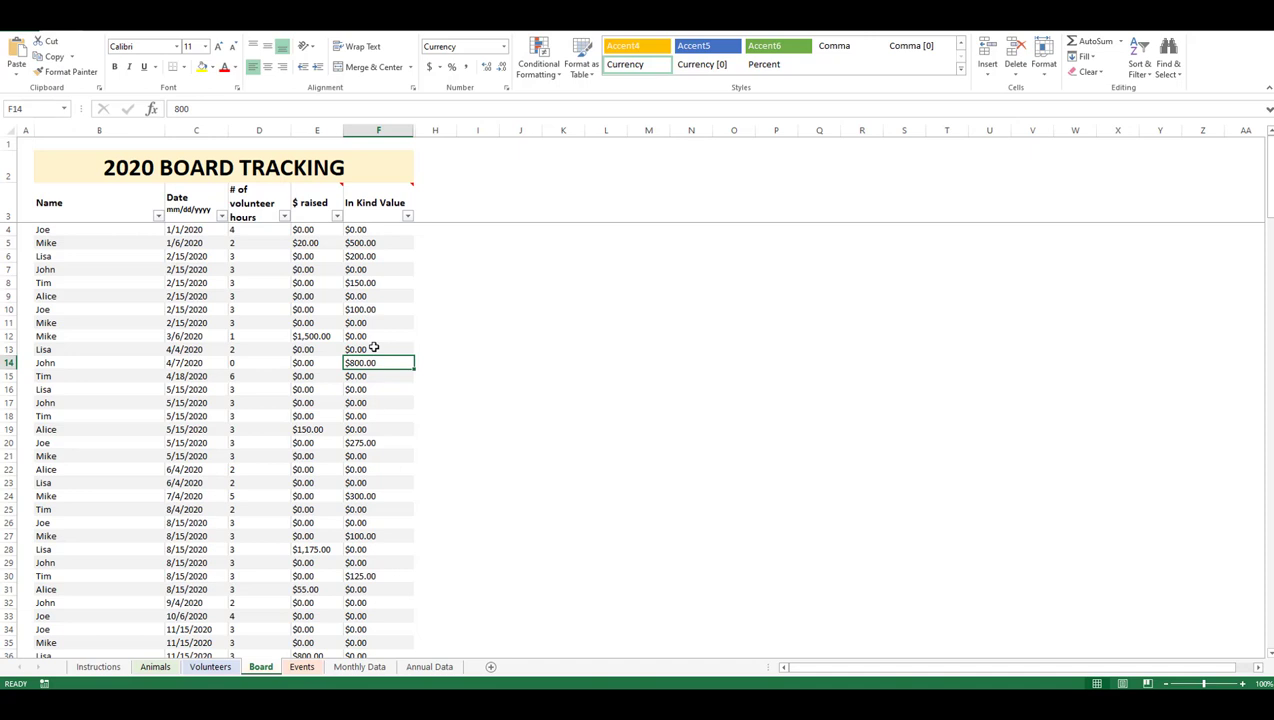
Look over the Events sheet and examine the monthly summaries from January through June 2020 on the Monthly Data sheet.
{"action": "left_click", "coordinate": [301, 667]}
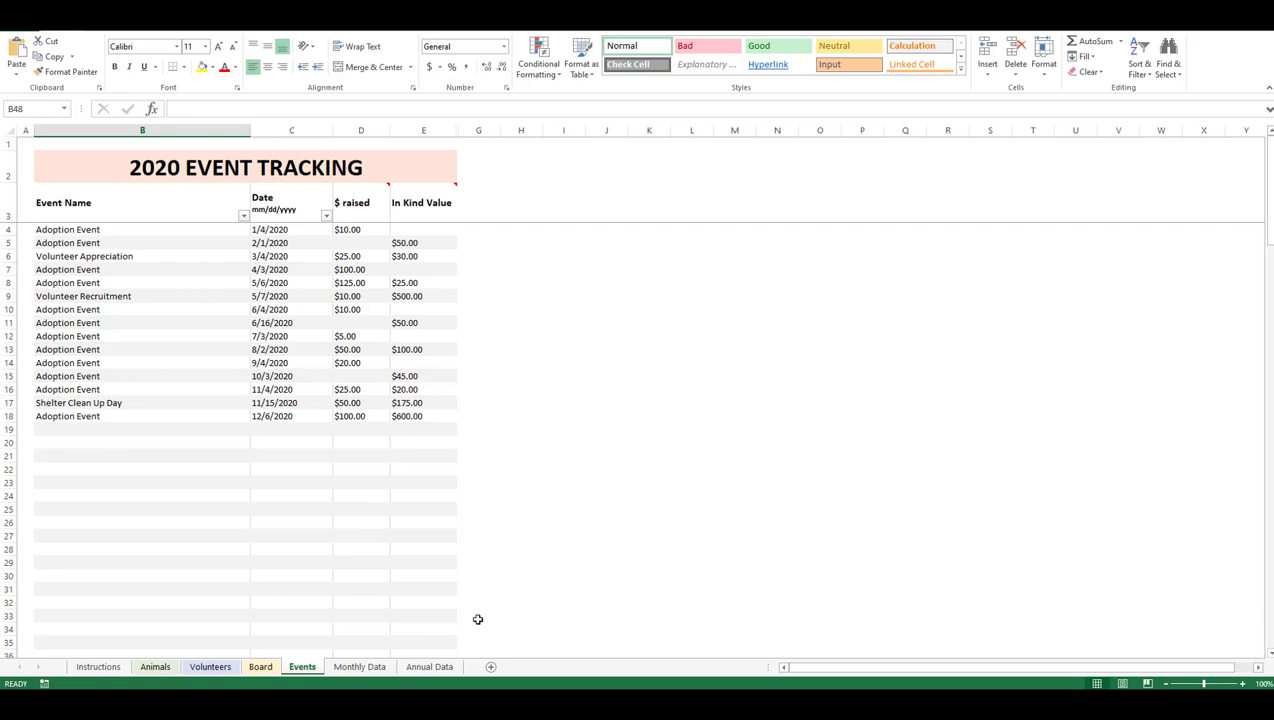
{"action": "left_click", "coordinate": [362, 667]}
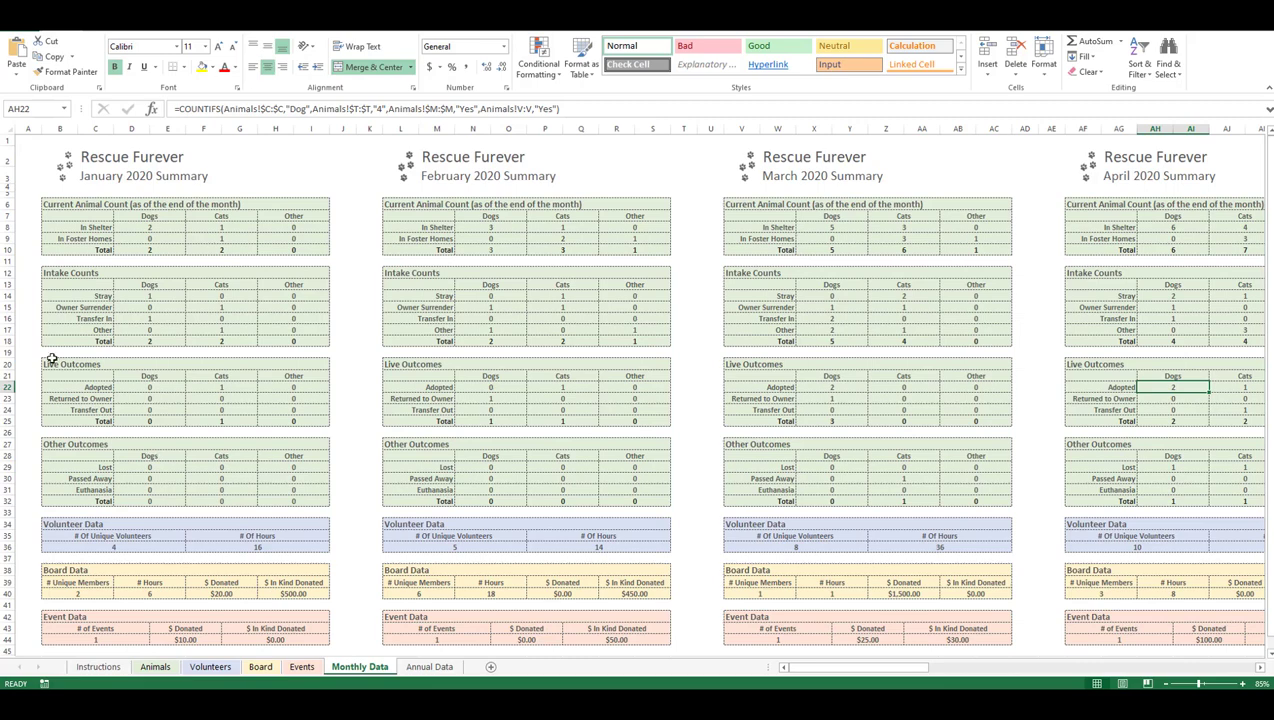
{"action": "scroll", "coordinate": [52, 416], "scroll_direction": "down", "scroll_amount": 2}
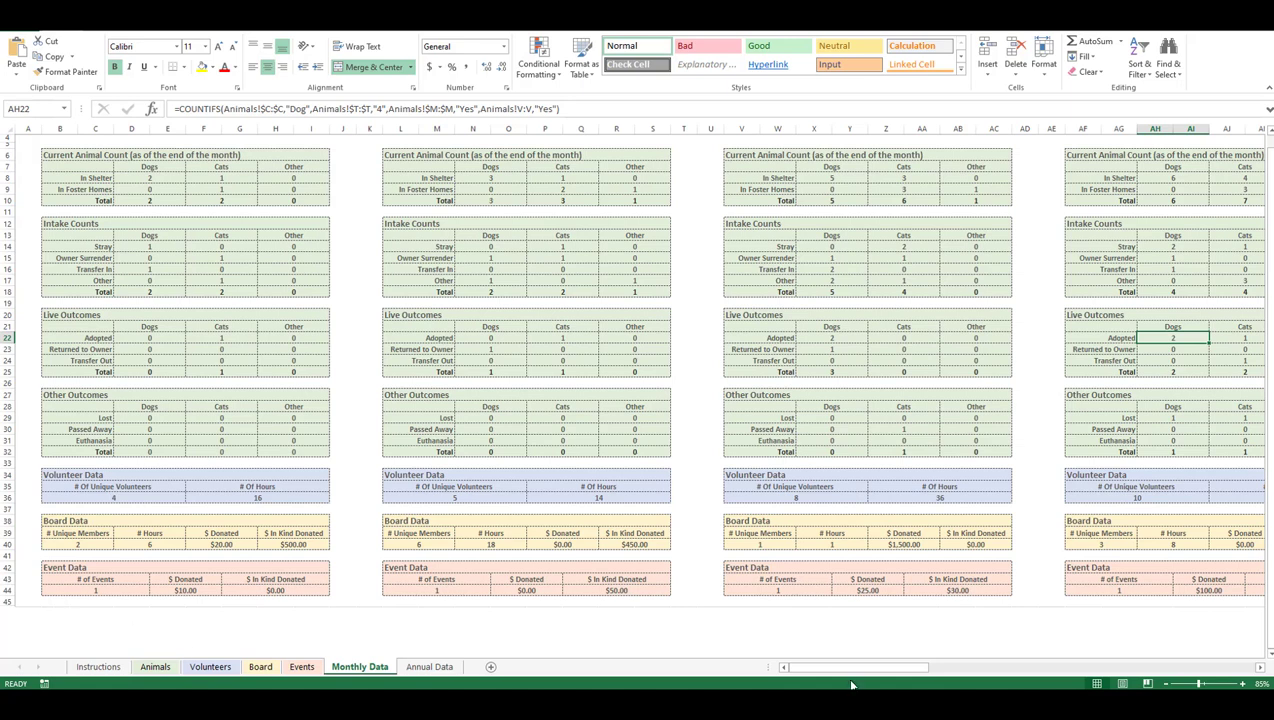
{"action": "left_click_drag", "start_coordinate": [848, 669], "coordinate": [961, 675]}
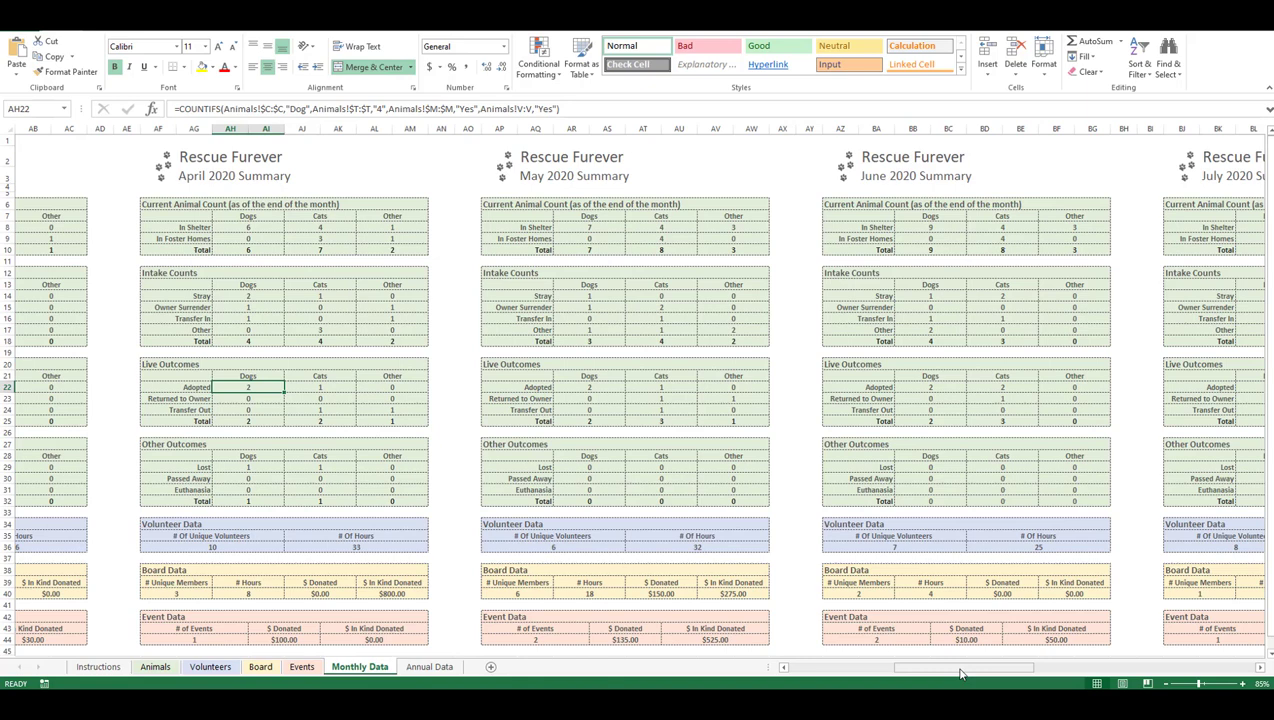
Go back to the earliest monthly summaries starting from January 2020, and examine the 2020 Annual Summary on the Annual Data sheet.
{"action": "left_click_drag", "start_coordinate": [960, 673], "coordinate": [820, 670]}
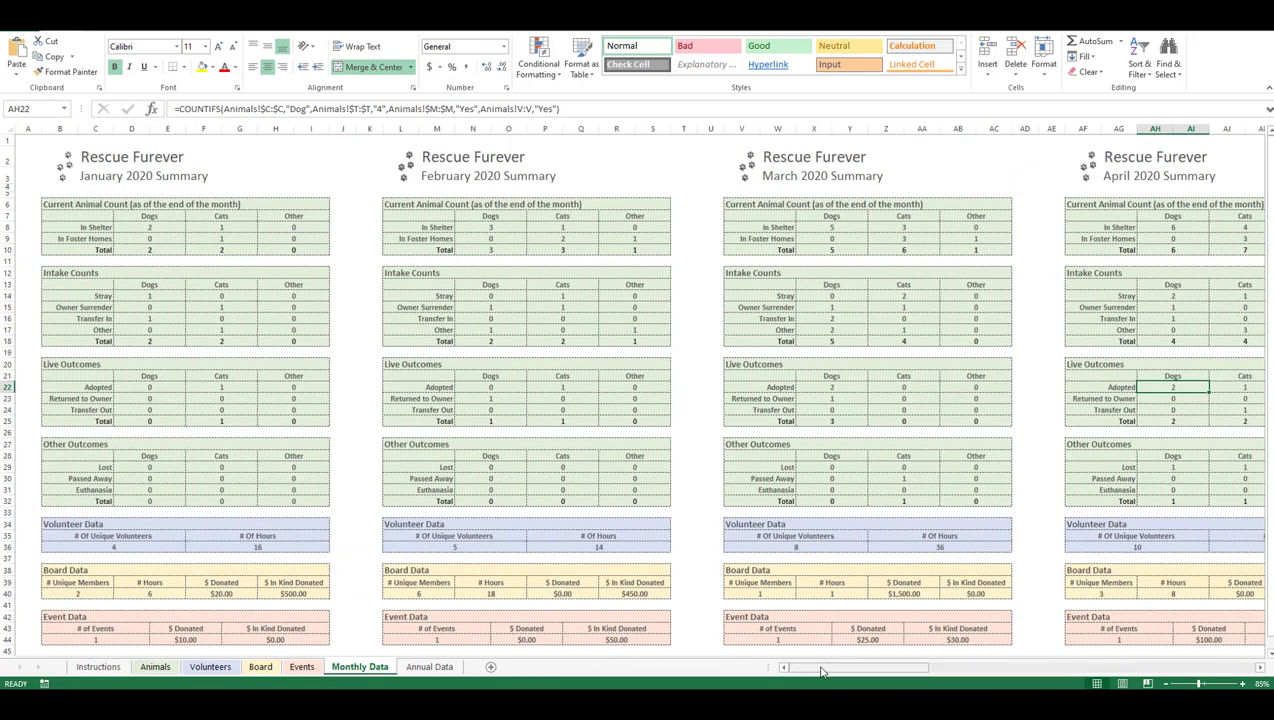
{"action": "left_click", "coordinate": [441, 668]}
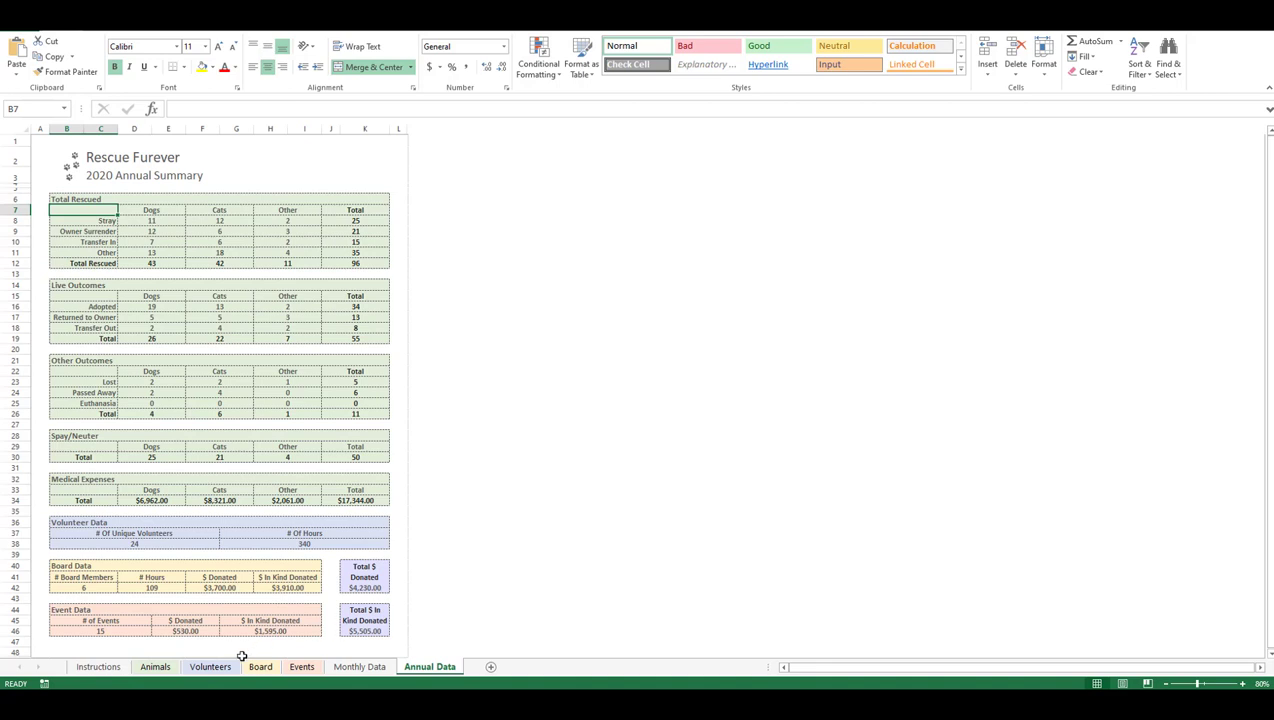
Filter the Animals sheet's Exit Date column to show only records with blank exit dates.
{"action": "left_click", "coordinate": [155, 672]}
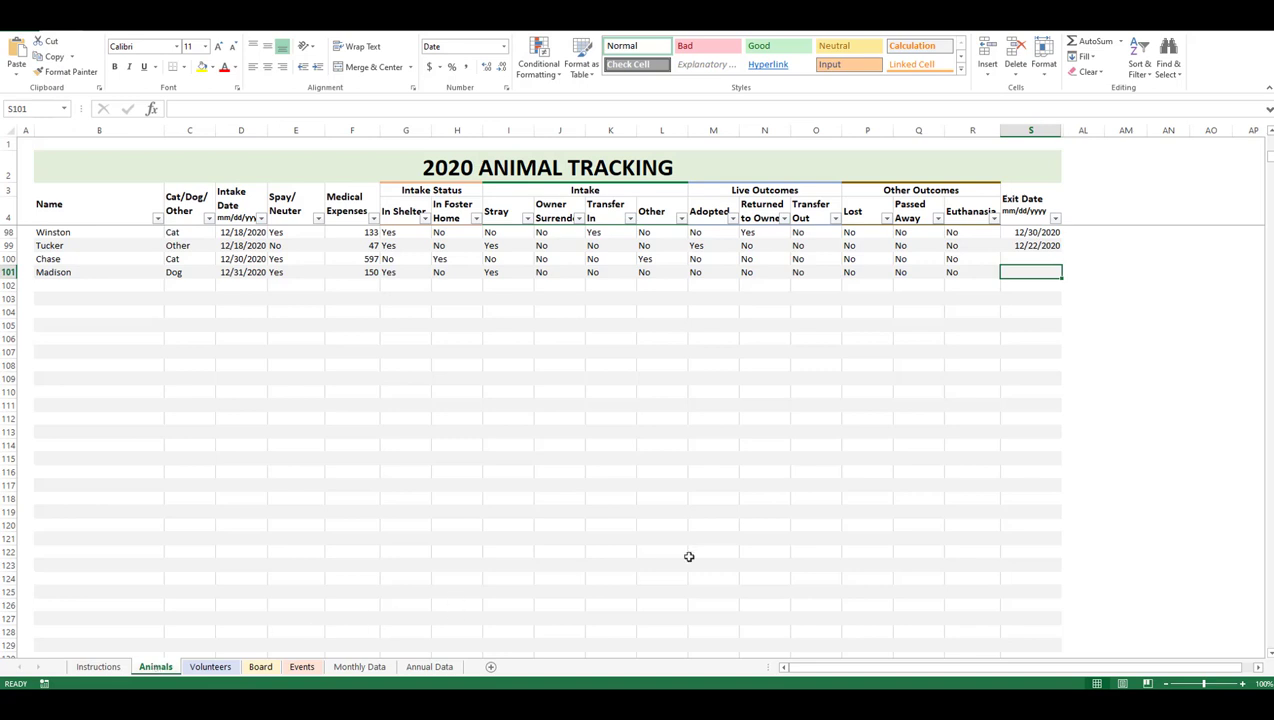
{"action": "left_click", "coordinate": [1055, 218]}
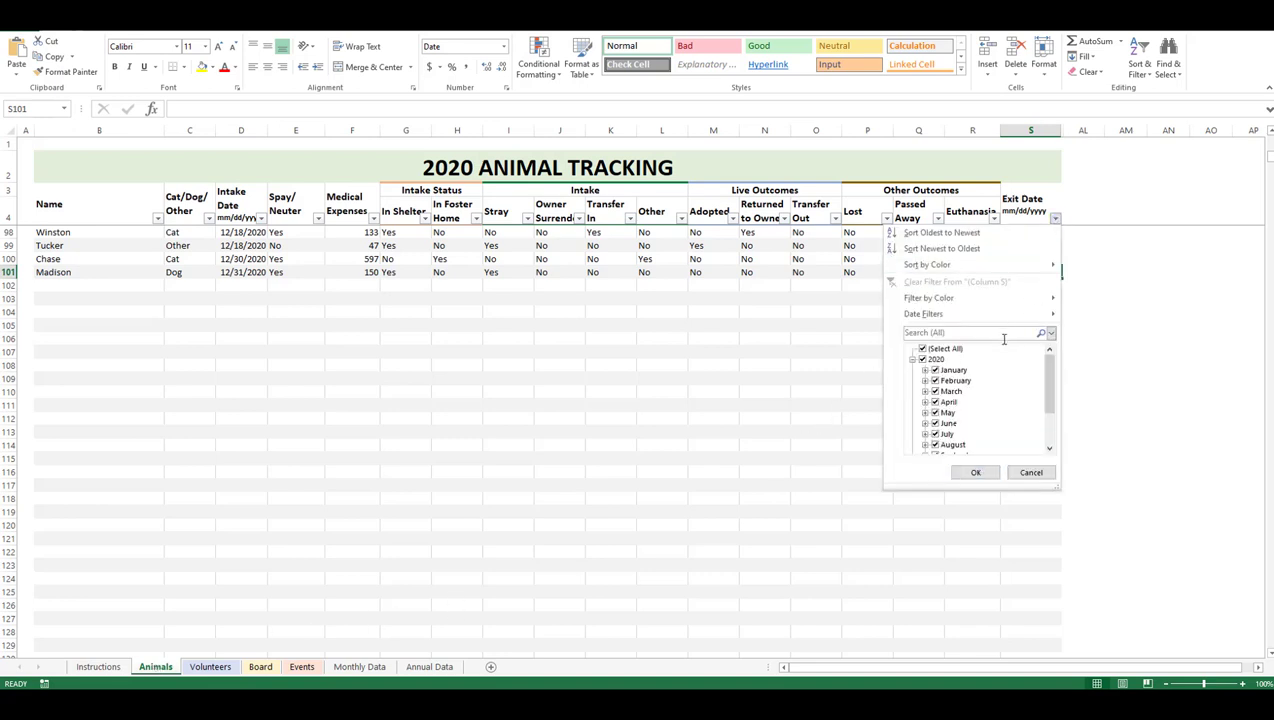
{"action": "left_click", "coordinate": [937, 349]}
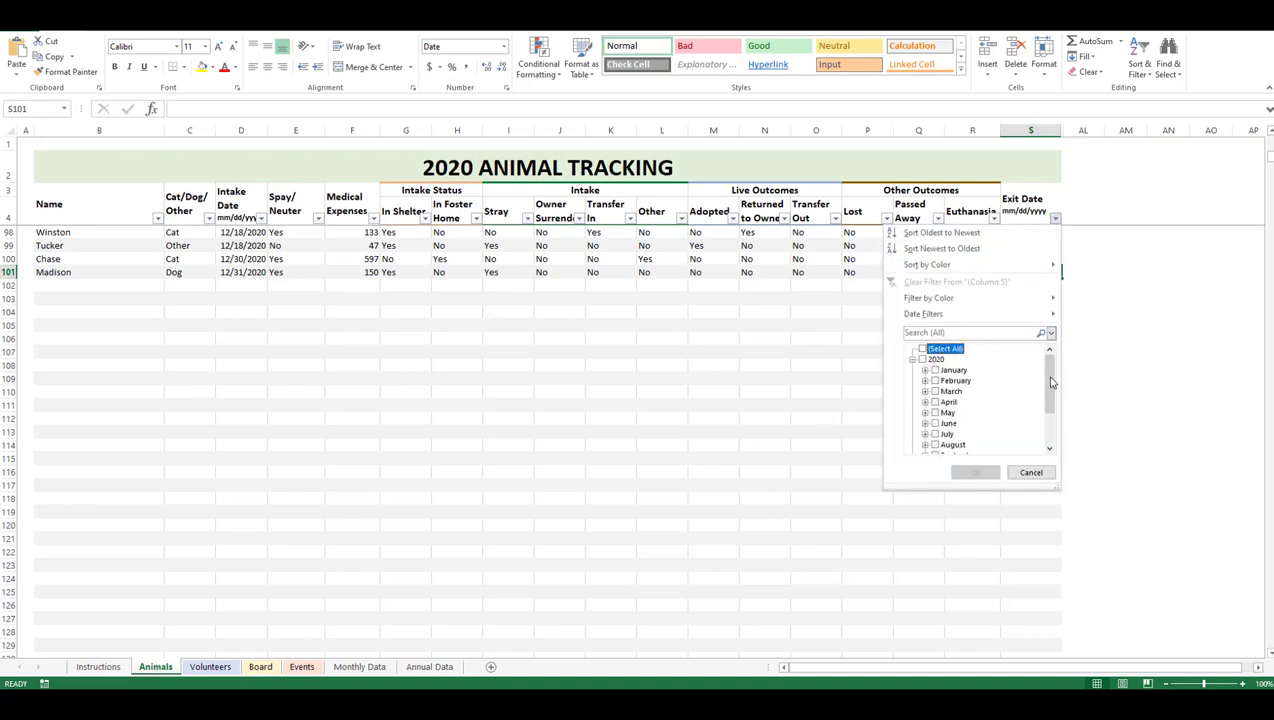
{"action": "left_click_drag", "start_coordinate": [1049, 381], "coordinate": [1046, 412]}
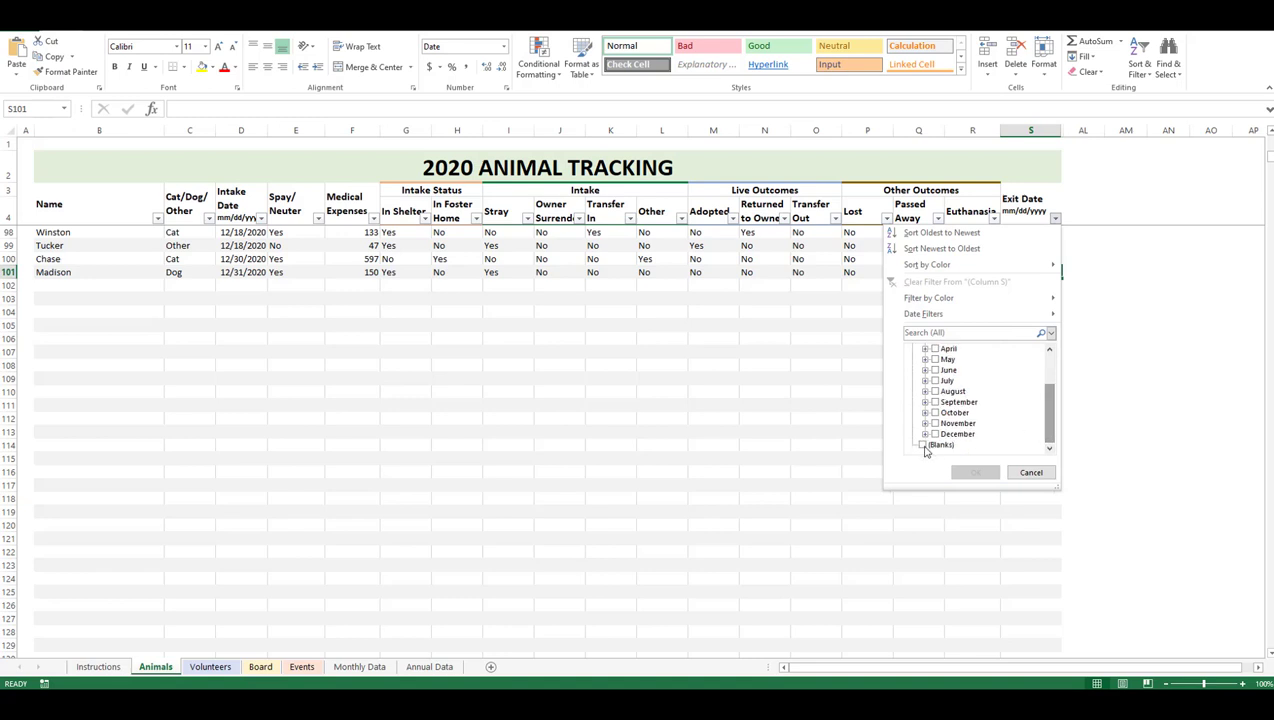
{"action": "left_click", "coordinate": [923, 444]}
{"action": "left_click", "coordinate": [974, 472]}
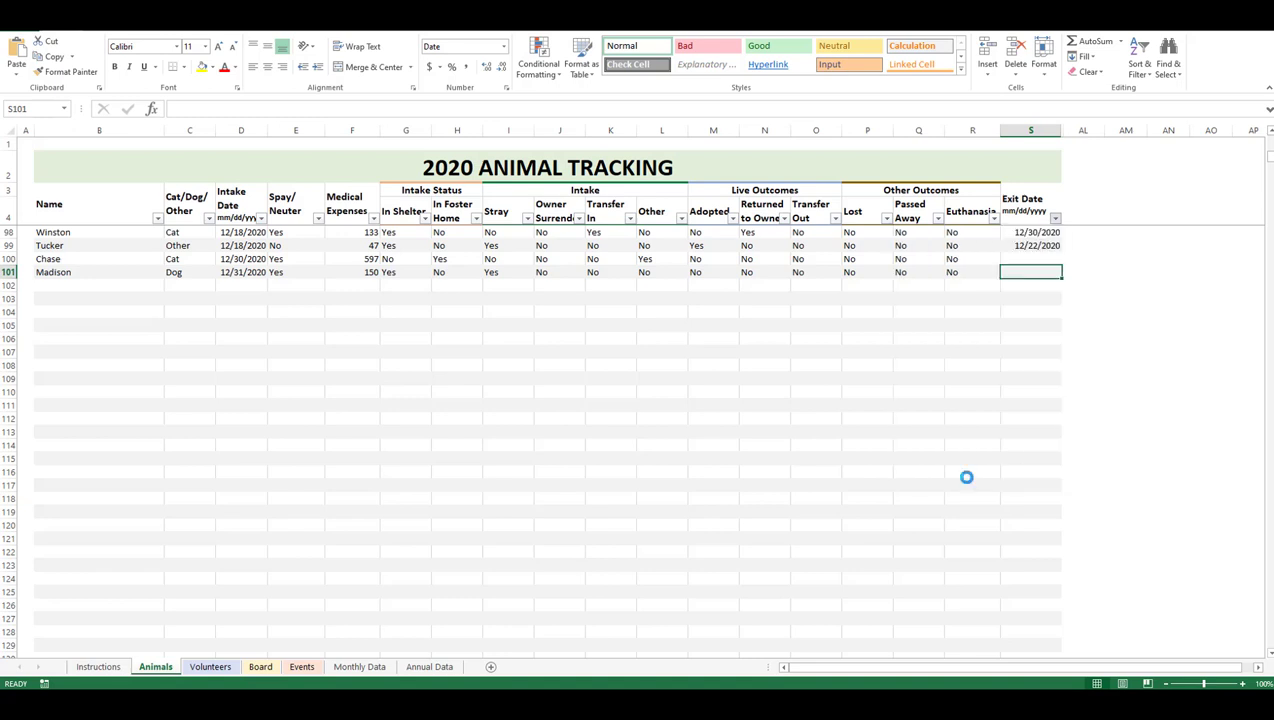
Select all the filtered animal records from Brooklyn through Madison, spanning the Name to Exit Date columns.
{"action": "scroll", "coordinate": [960, 474], "scroll_direction": "up", "scroll_amount": 6}
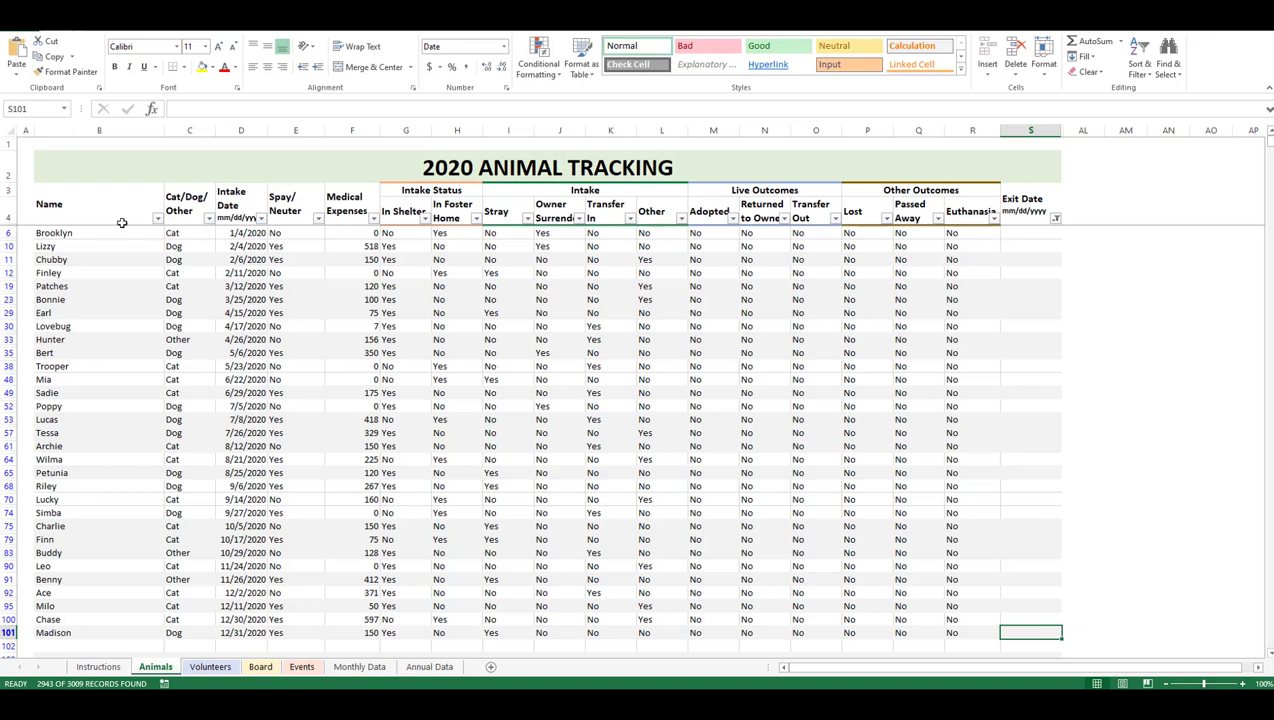
{"action": "mouse_move", "coordinate": [100, 232]}
{"action": "left_mouse_down"}
{"action": "mouse_move", "coordinate": [563, 364]}
{"action": "mouse_move", "coordinate": [1025, 543]}
{"action": "mouse_move", "coordinate": [1042, 628]}
{"action": "left_mouse_up"}
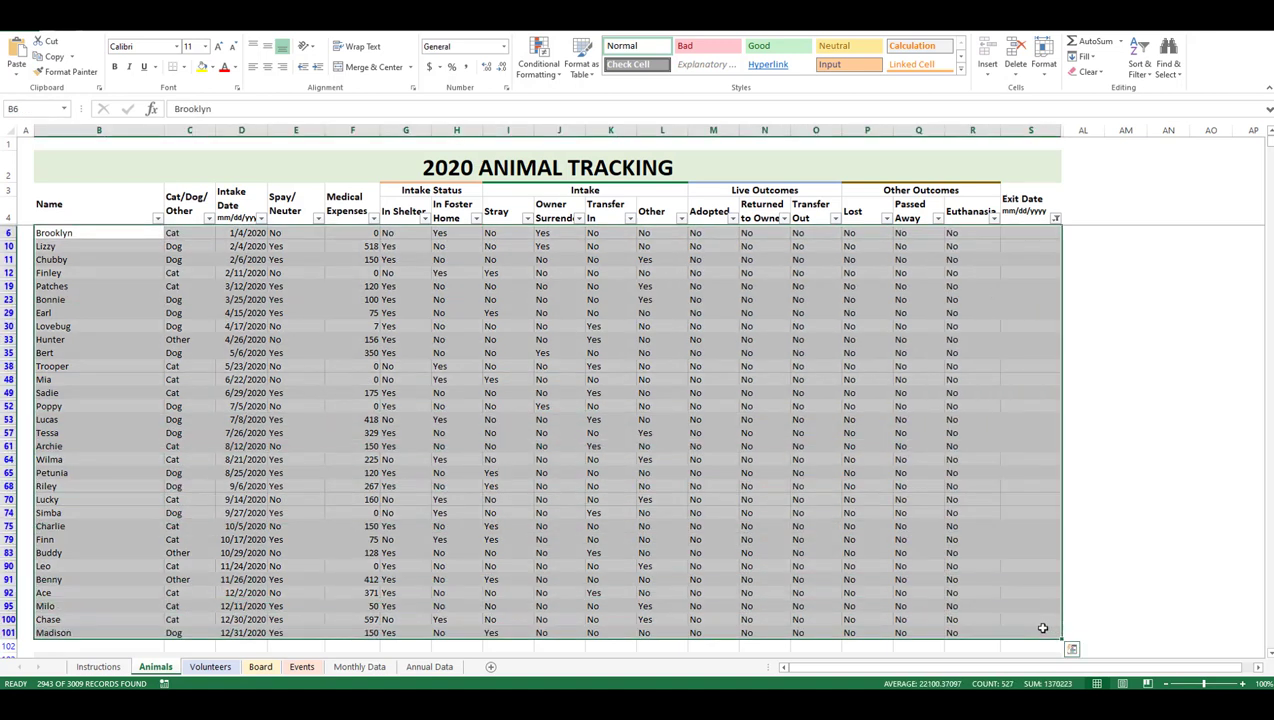